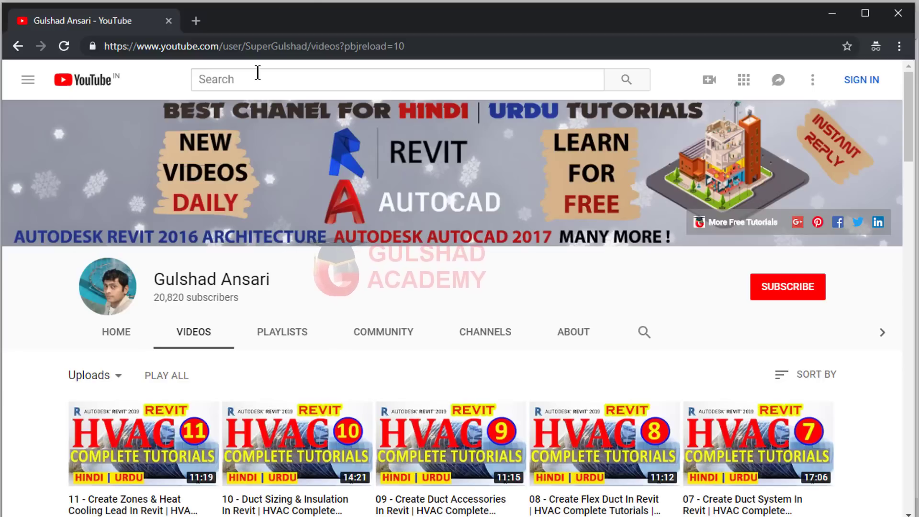
# Step: Scroll down and back up through the YouTube channel page
pyautogui.scroll(-3, 279, 334)
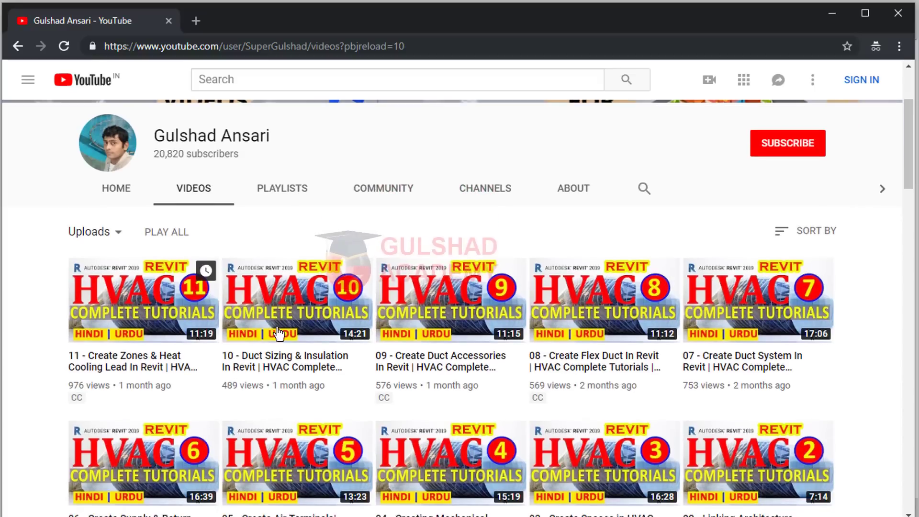
pyautogui.scroll(5, 279, 333)
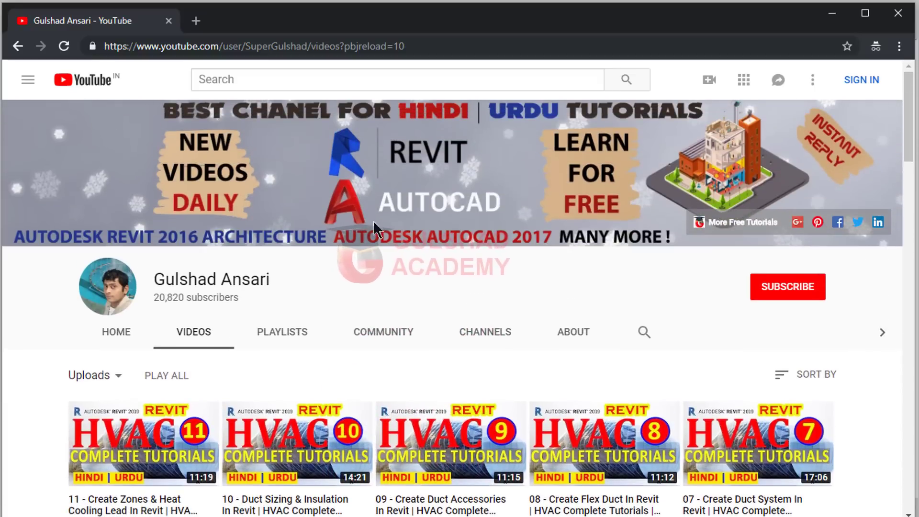
pyautogui.scroll(-3, 508, 281)
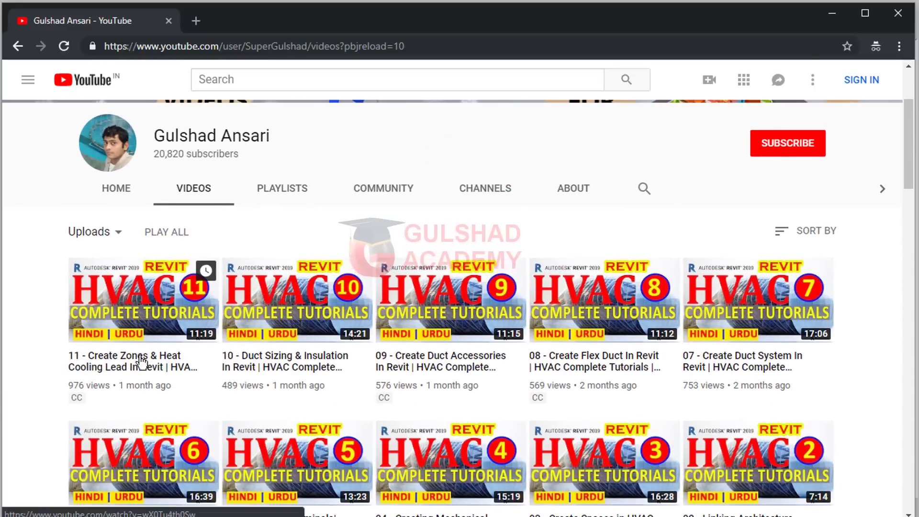
pyautogui.scroll(-5, 141, 361)
pyautogui.scroll(-5, 287, 292)
pyautogui.scroll(-5, 287, 292)
pyautogui.scroll(-5, 287, 292)
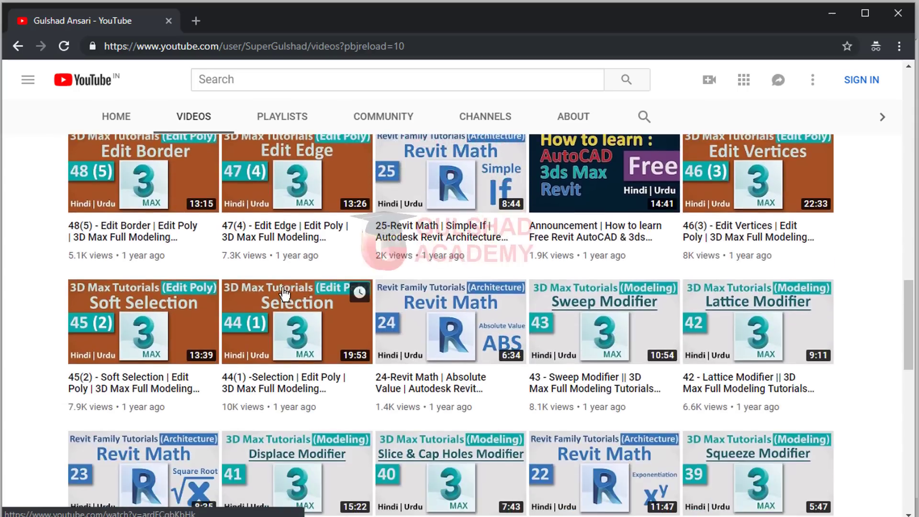
pyautogui.scroll(-7, 285, 292)
pyautogui.scroll(-4, 258, 293)
pyautogui.scroll(-1, 266, 290)
pyautogui.scroll(-2, 266, 290)
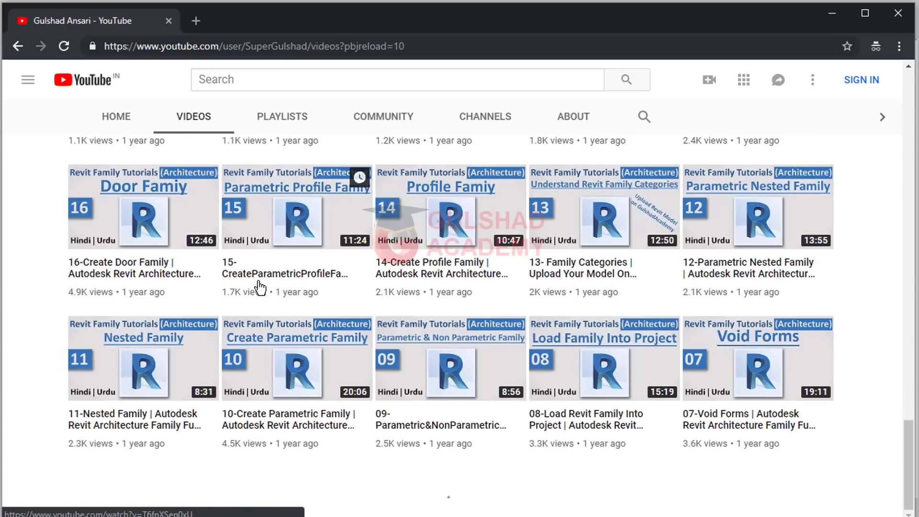
pyautogui.scroll(10, 437, 307)
pyautogui.scroll(10, 431, 306)
pyautogui.scroll(10, 427, 302)
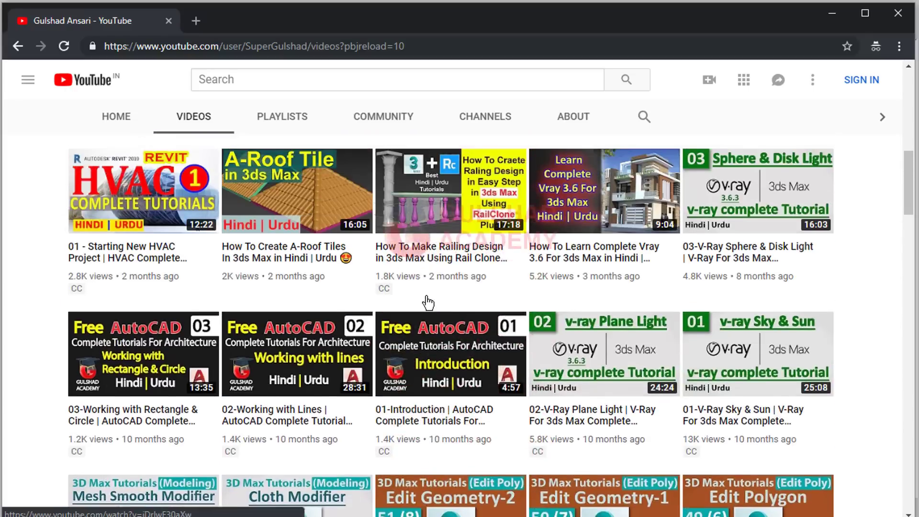
pyautogui.scroll(5, 427, 303)
pyautogui.scroll(3, 287, 291)
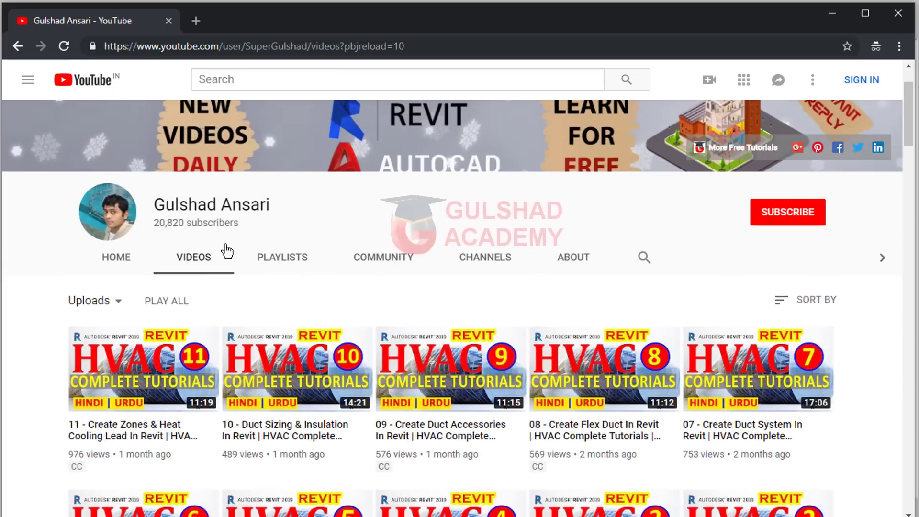
# Step: Browse the channel's playlists, then minimize the browser to reveal Revit
pyautogui.click(295, 263)
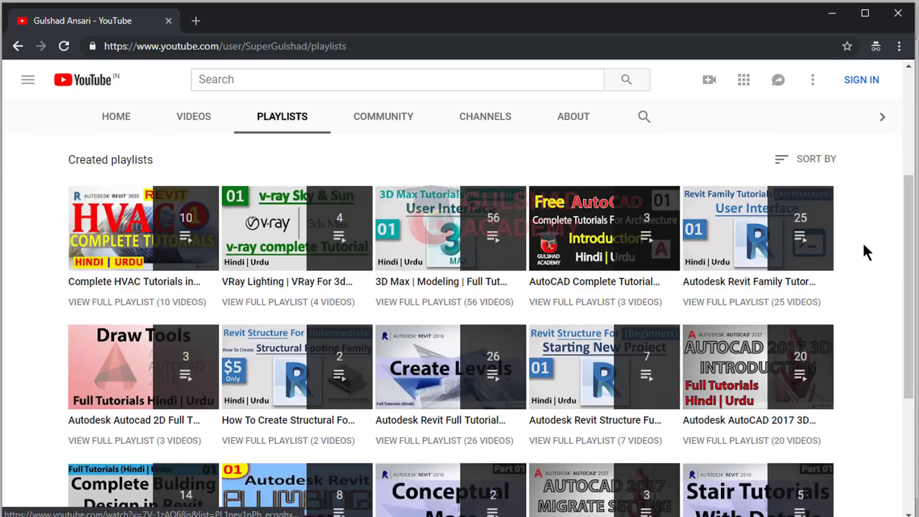
pyautogui.scroll(-1, 216, 258)
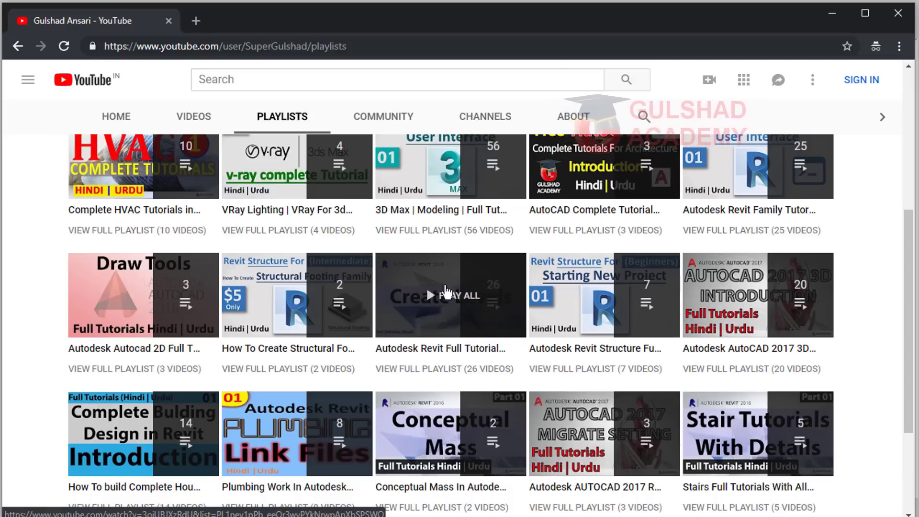
pyautogui.moveTo(449, 366)
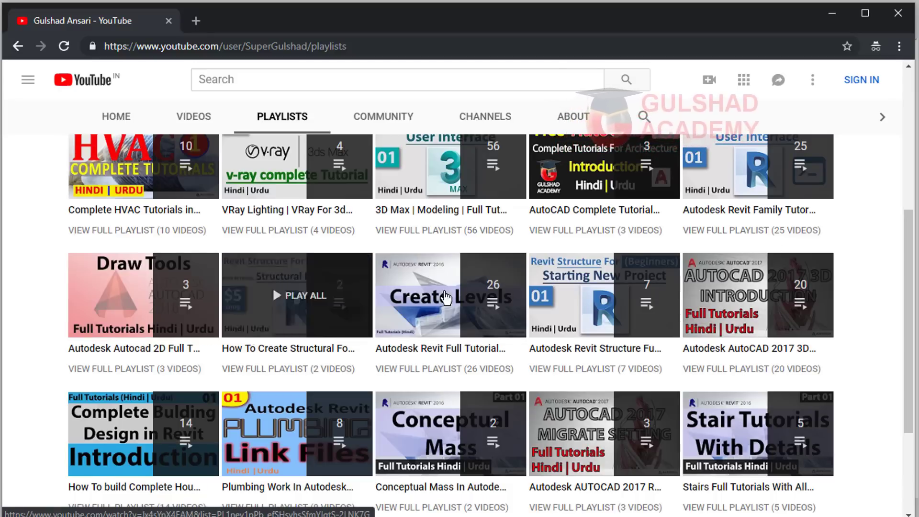
pyautogui.scroll(-2, 687, 263)
pyautogui.scroll(-2, 687, 262)
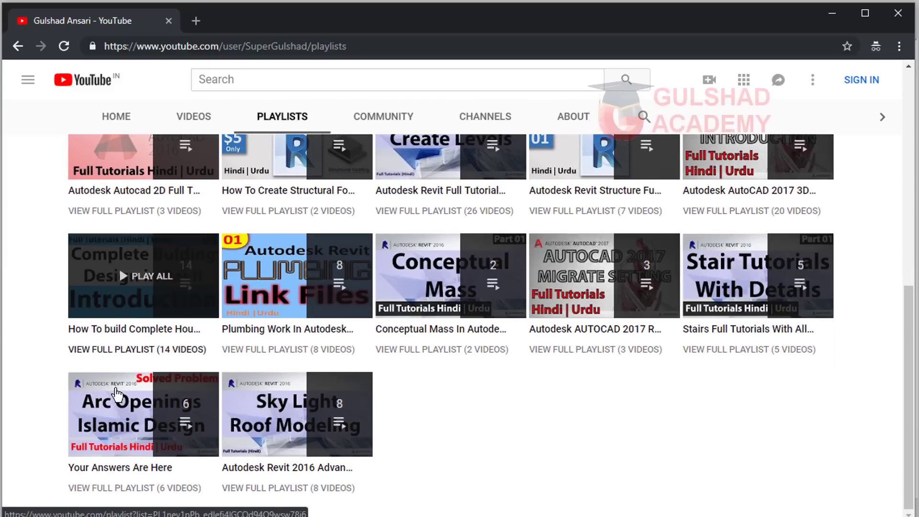
pyautogui.scroll(1, 591, 230)
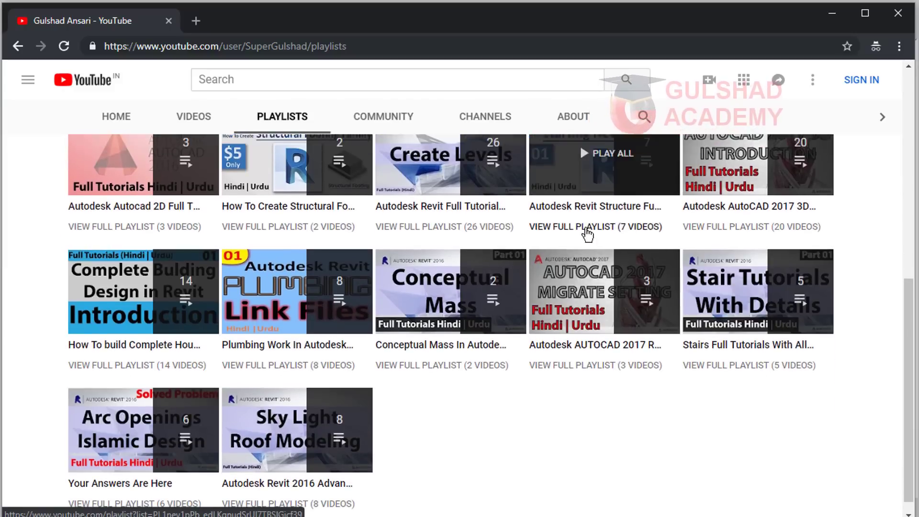
pyautogui.scroll(4, 849, 260)
pyautogui.scroll(2, 845, 249)
pyautogui.scroll(3, 503, 242)
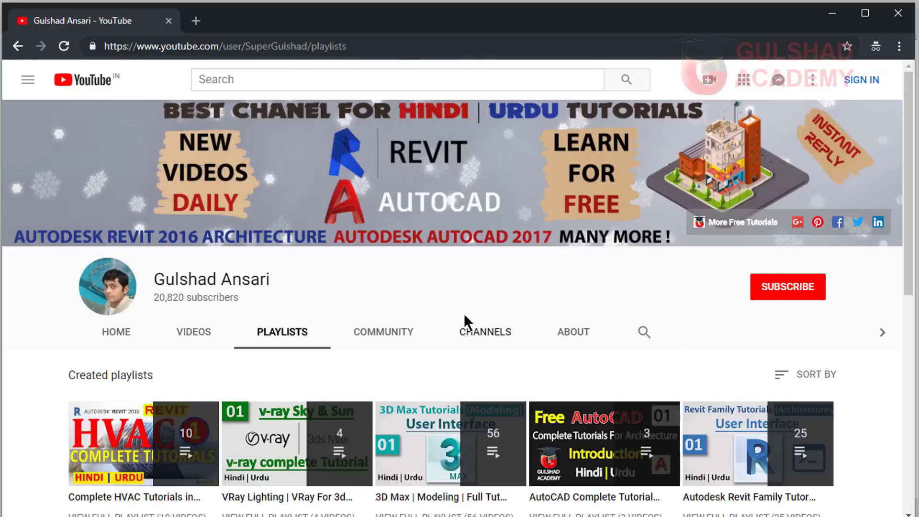
pyautogui.click(832, 15)
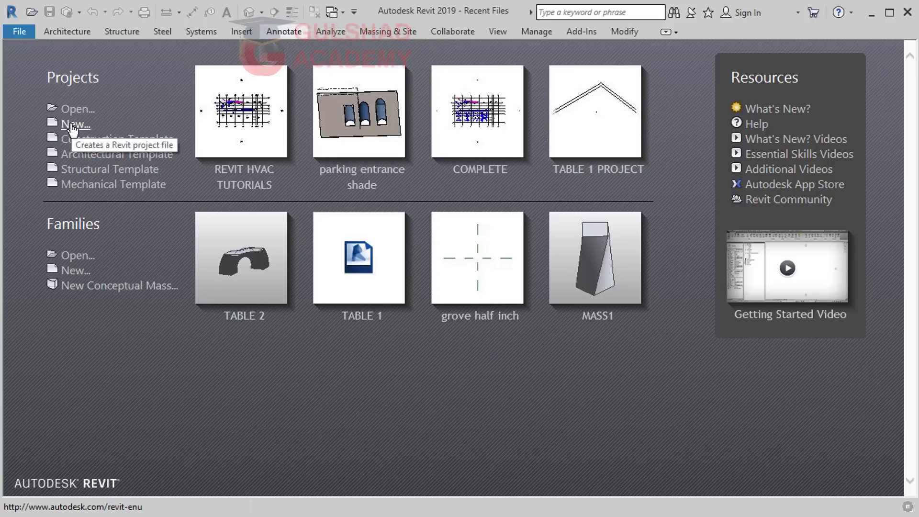
# Step: Glance at the File menu's new, open and save options, then start a New Project
pyautogui.click(20, 31)
pyautogui.moveTo(50, 86)
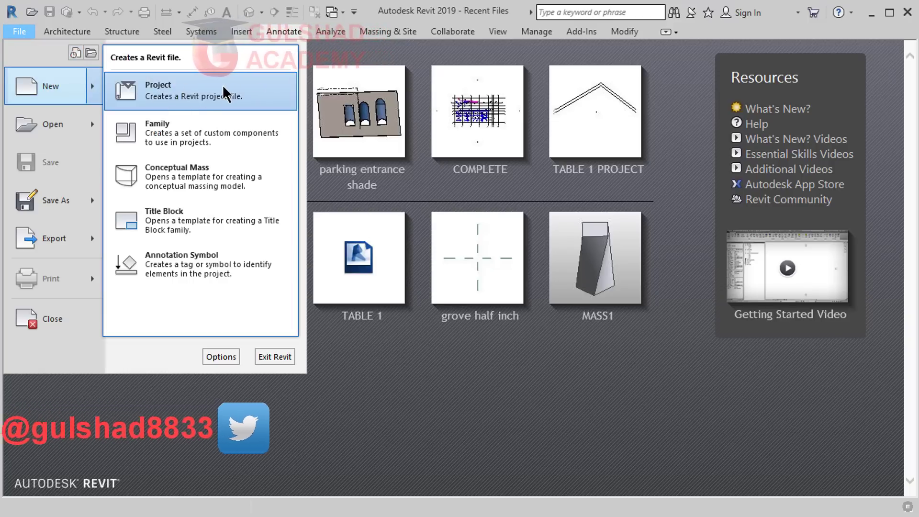
pyautogui.click(662, 92)
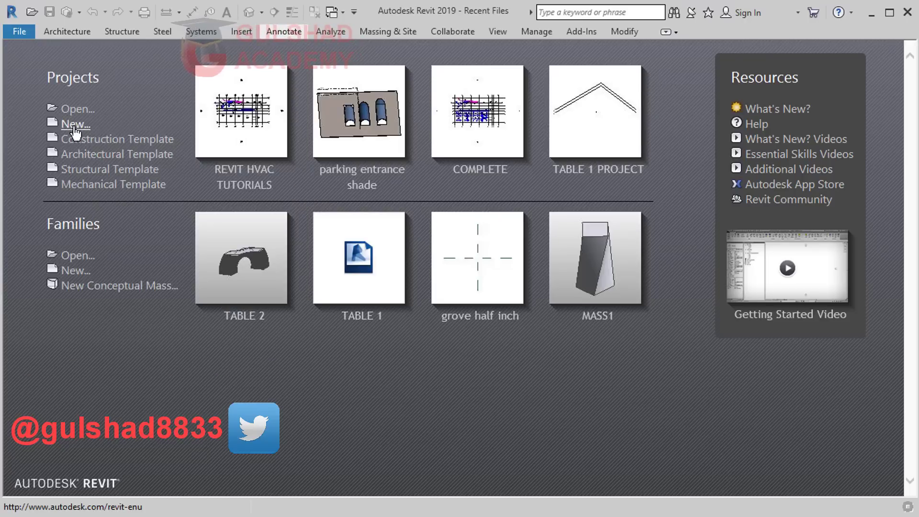
pyautogui.click(72, 124)
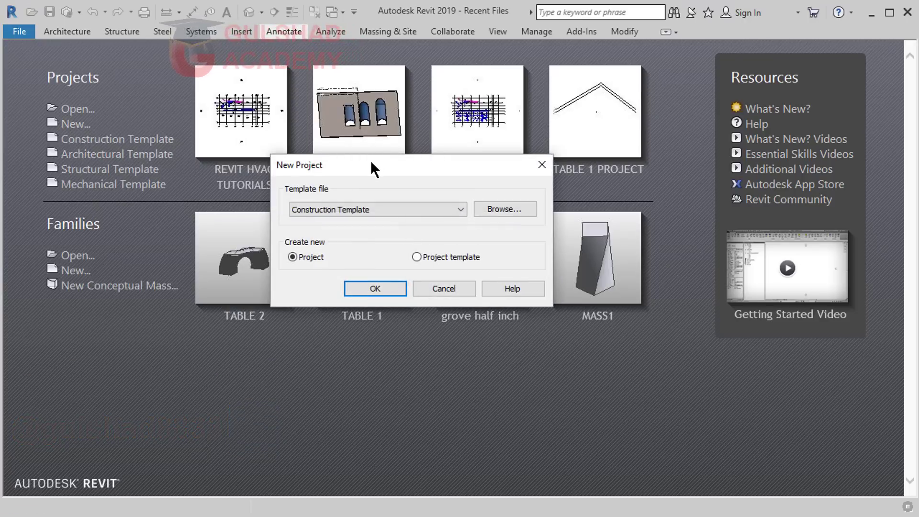
pyautogui.moveTo(342, 170); pyautogui.dragTo(358, 148)
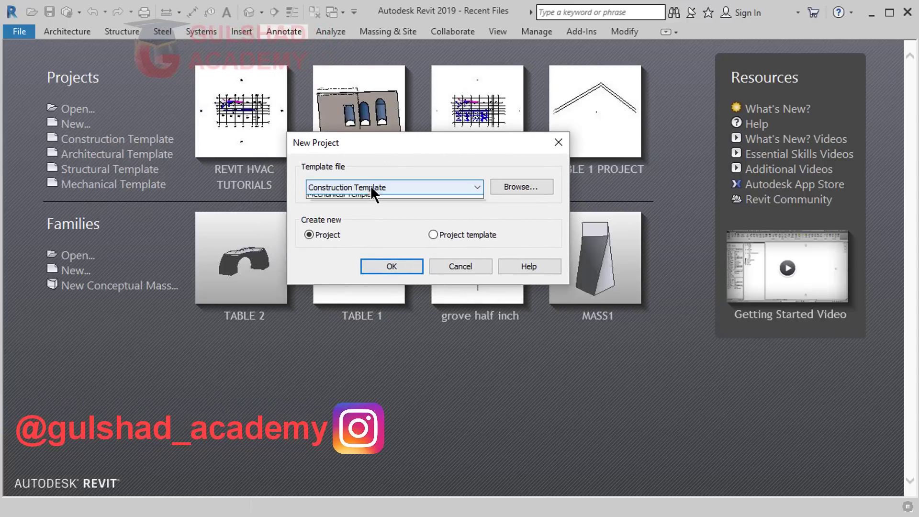
# Step: Review the template list, keeping Construction Template, then browse for a template file on disk
pyautogui.click(370, 185)
pyautogui.click(383, 159)
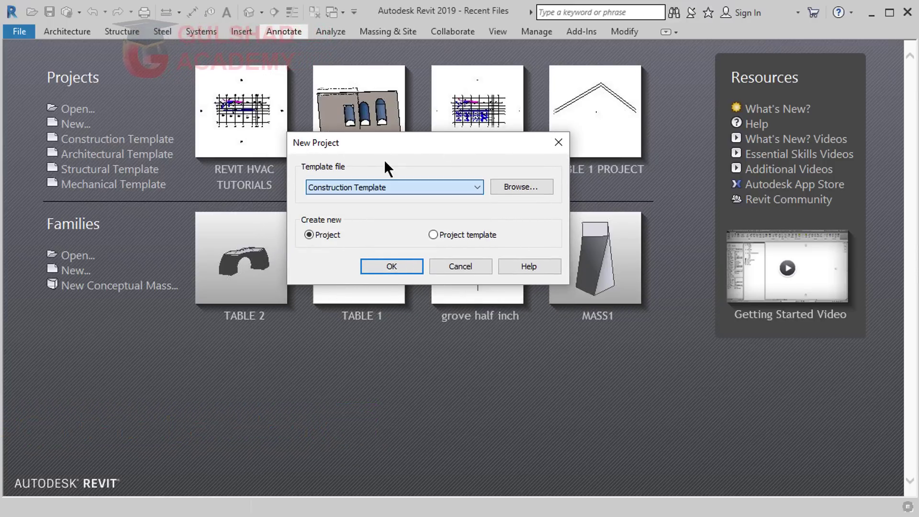
pyautogui.click(375, 185)
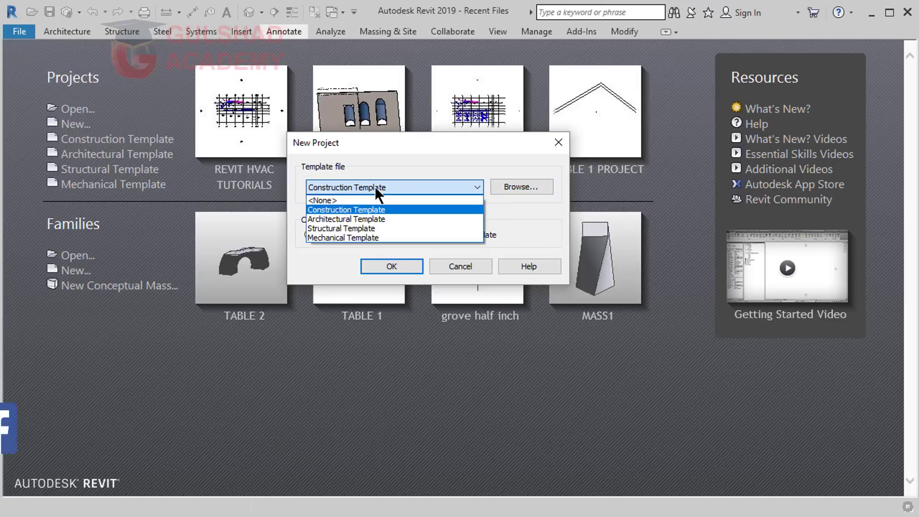
pyautogui.click(375, 186)
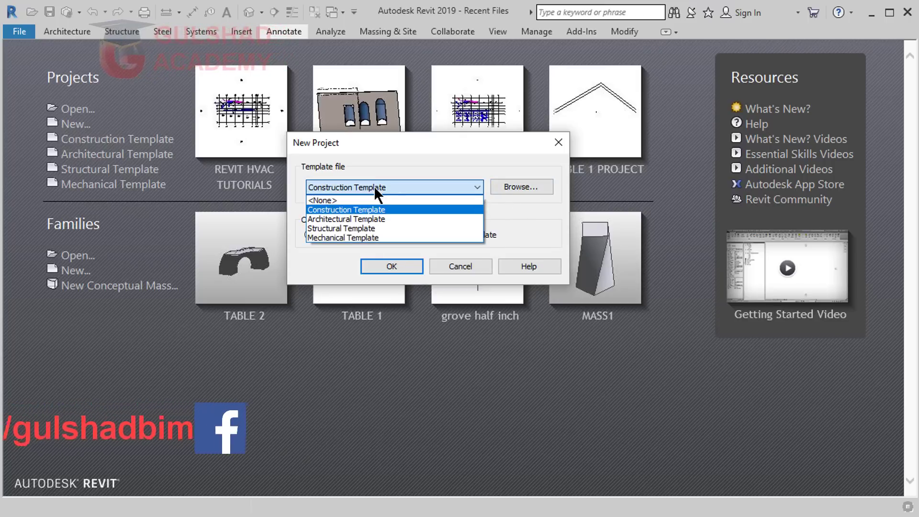
pyautogui.click(367, 165)
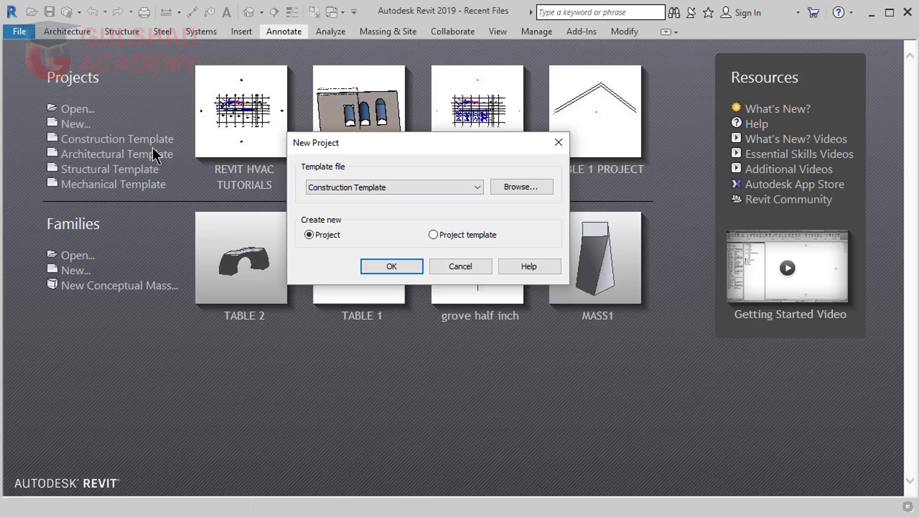
pyautogui.click(530, 185)
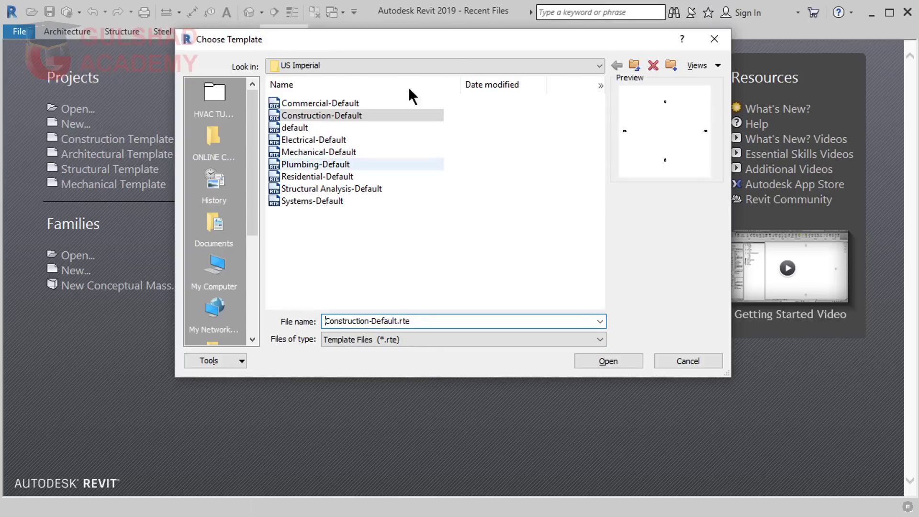
# Step: Expand the Look in list to view the folder path above US Imperial
pyautogui.click(451, 65)
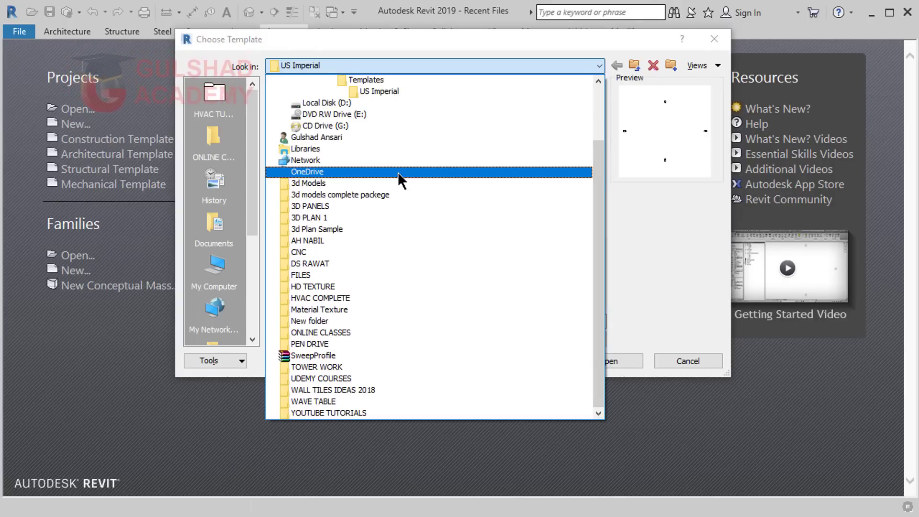
pyautogui.scroll(2, 397, 191)
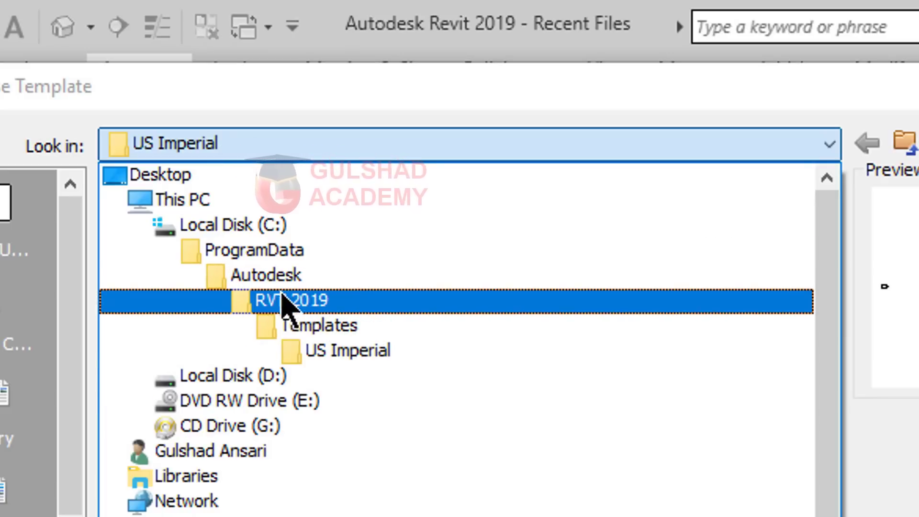
# Step: Navigate to the RVT 2019 folder and open its Templates folder
pyautogui.click(289, 304)
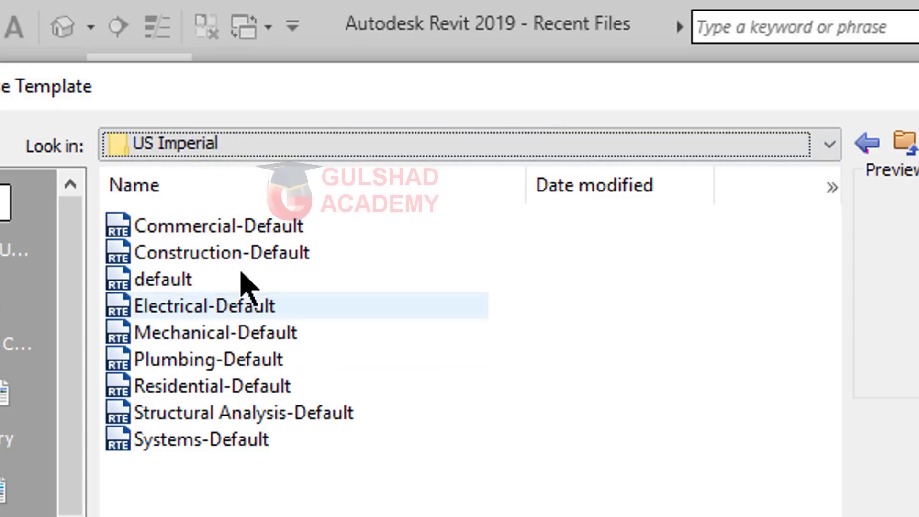
pyautogui.click(261, 146)
pyautogui.scroll(5, 348, 368)
pyautogui.scroll(2, 345, 365)
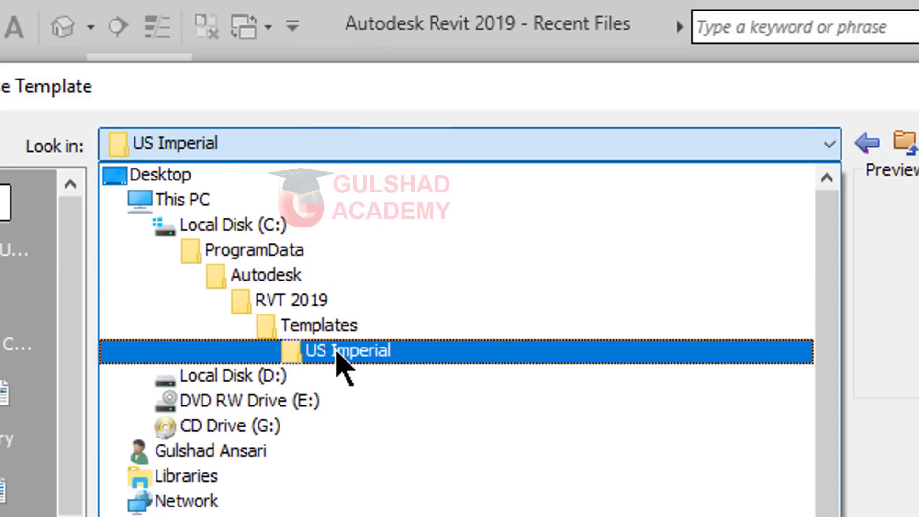
pyautogui.click(317, 316)
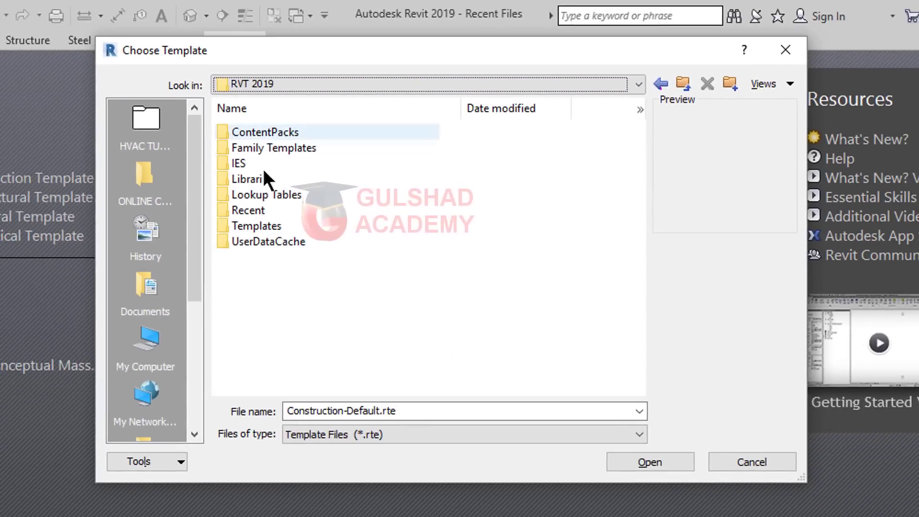
pyautogui.click(256, 228)
pyautogui.click(240, 179)
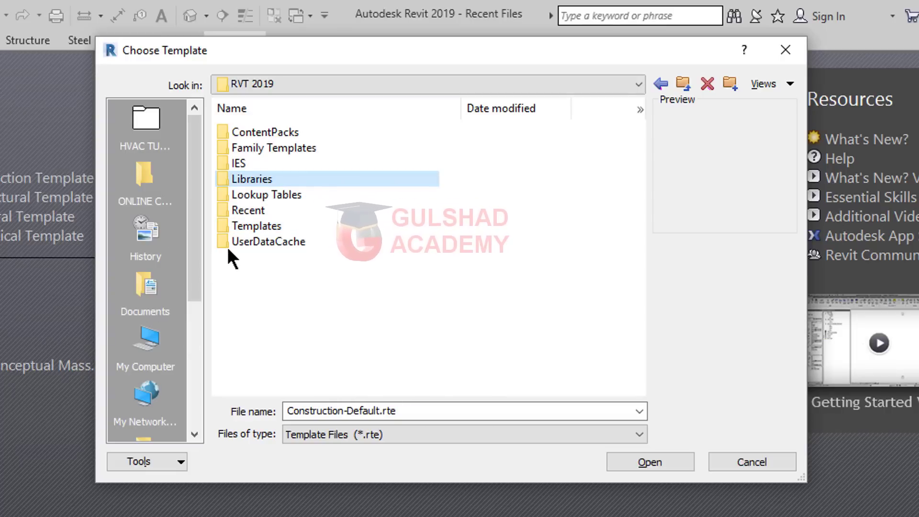
pyautogui.click(252, 228)
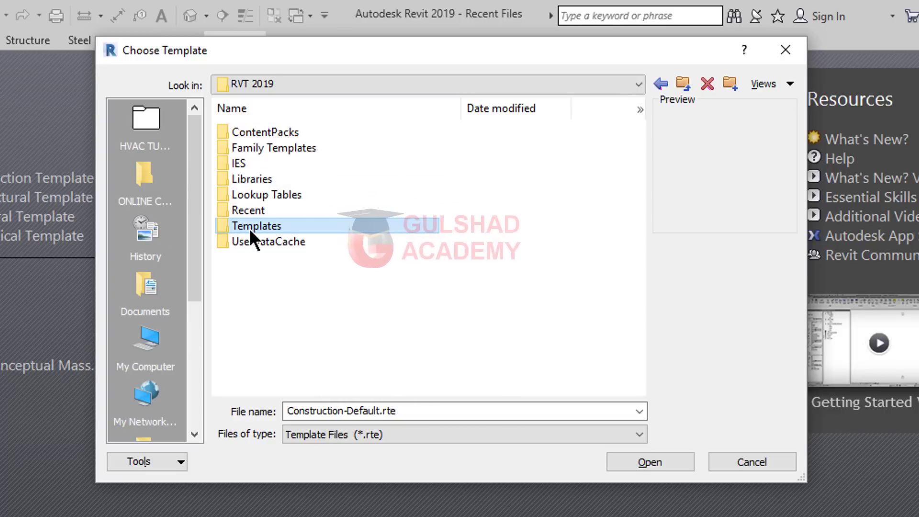
pyautogui.click(249, 229)
pyautogui.click(256, 271)
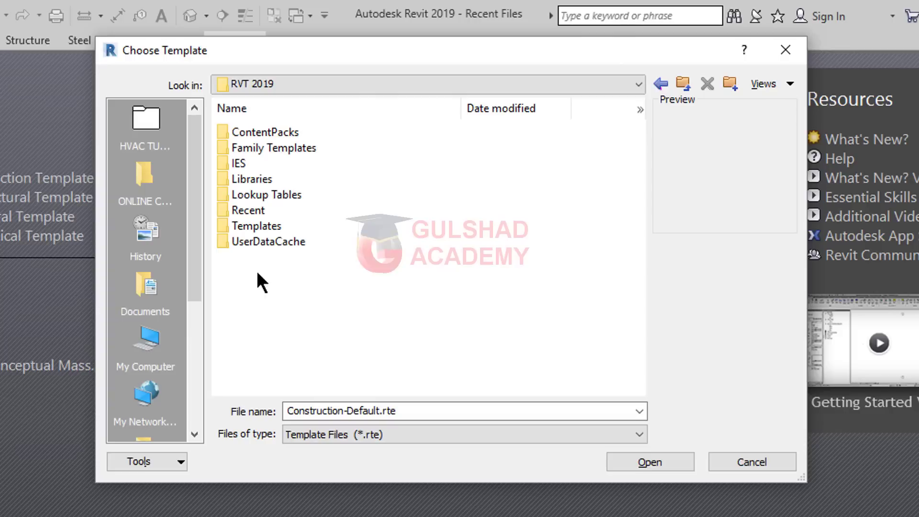
pyautogui.doubleClick(242, 227)
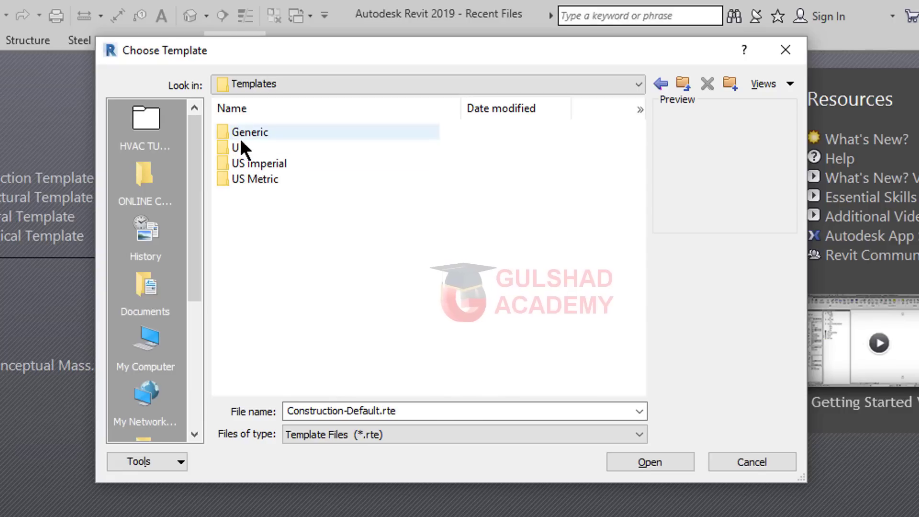
# Step: Browse the US Metric templates: DefaultMetric, Electrical-Default_Metric and Mechanical-Default_Metric
pyautogui.doubleClick(252, 177)
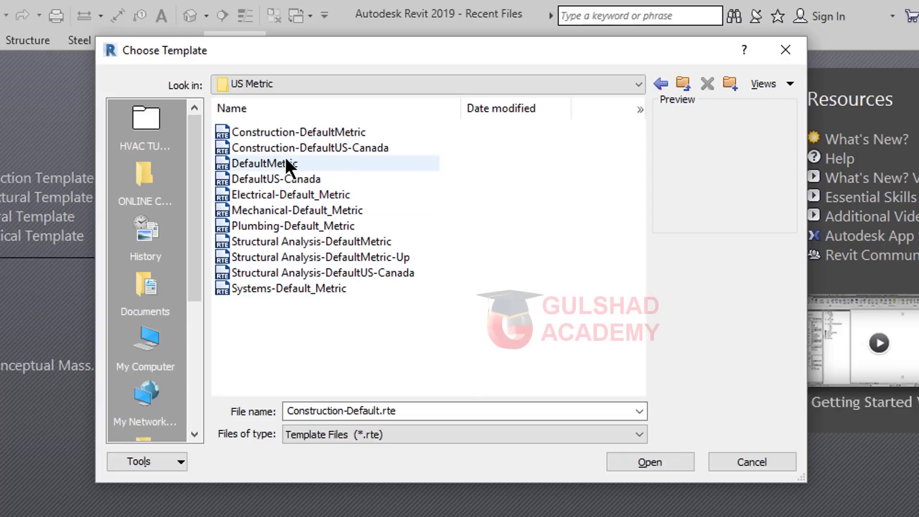
pyautogui.click(263, 162)
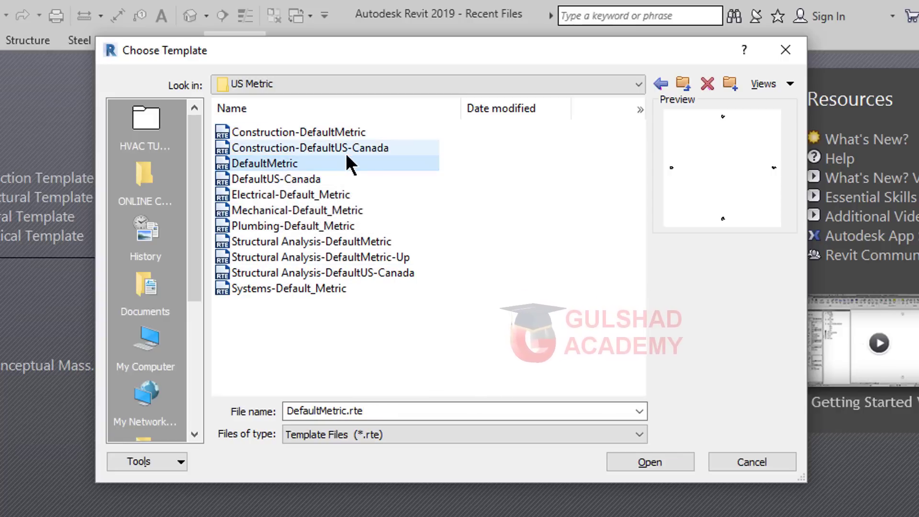
pyautogui.click(255, 194)
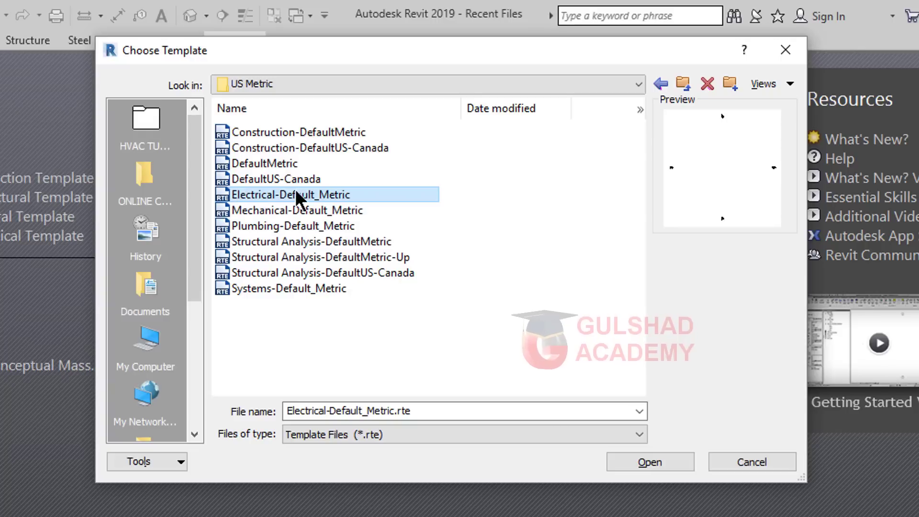
pyautogui.click(267, 211)
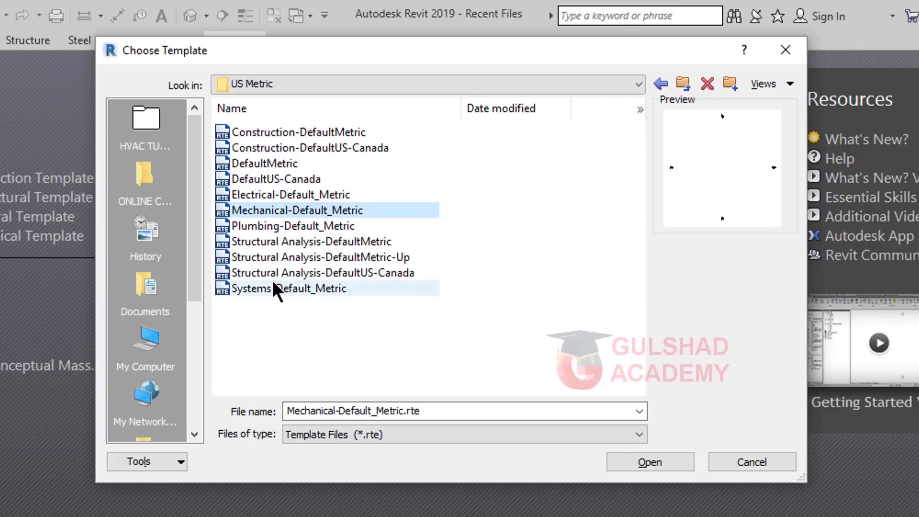
pyautogui.click(240, 165)
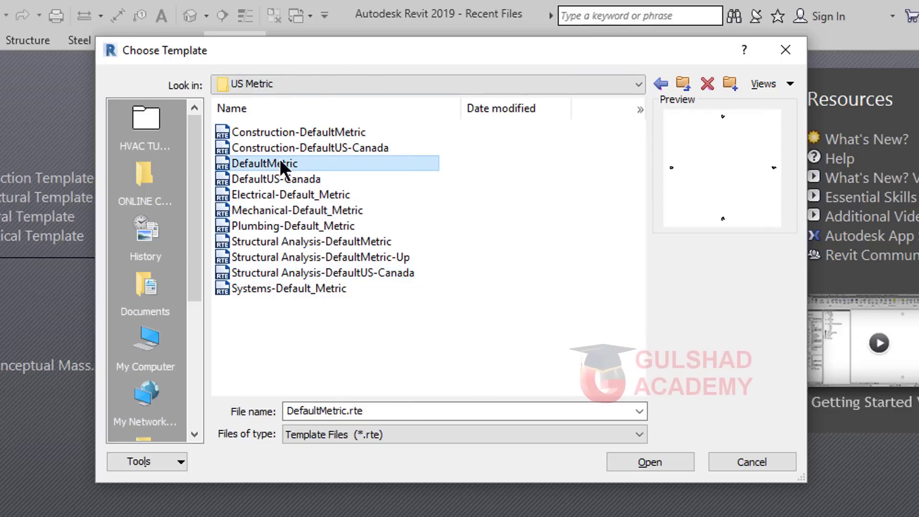
pyautogui.click(683, 80)
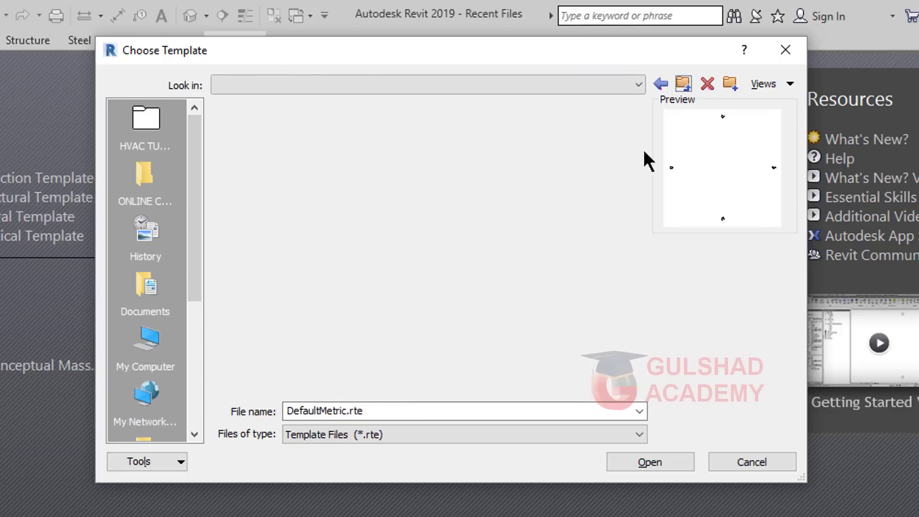
# Step: Look at the US Imperial default template, then return to the Templates folder
pyautogui.doubleClick(265, 165)
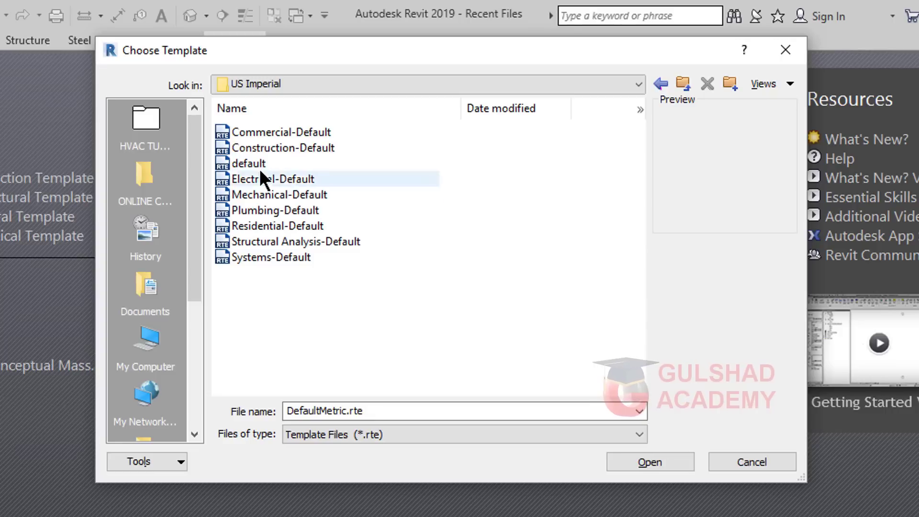
pyautogui.click(237, 165)
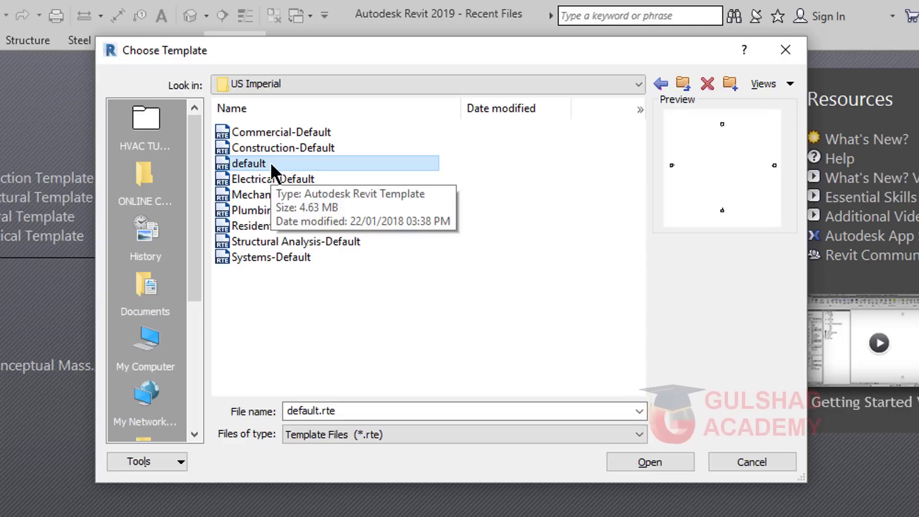
pyautogui.click(258, 85)
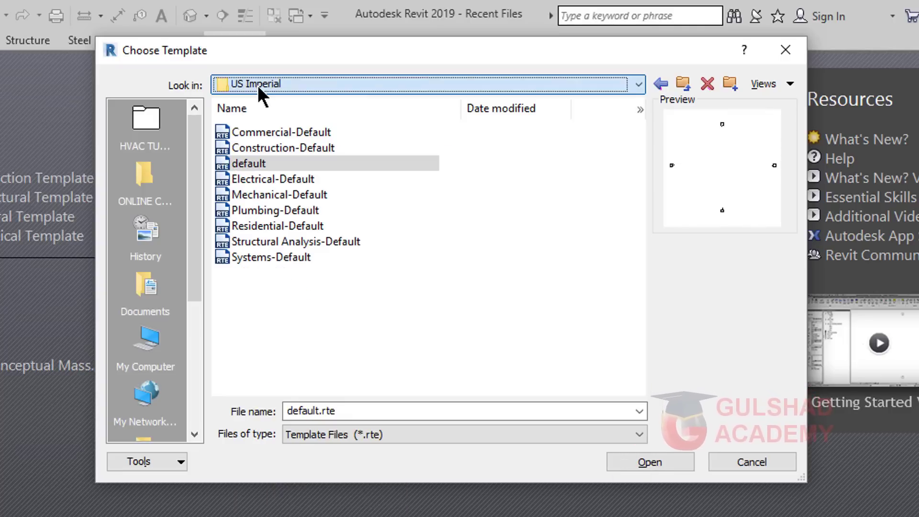
pyautogui.click(692, 80)
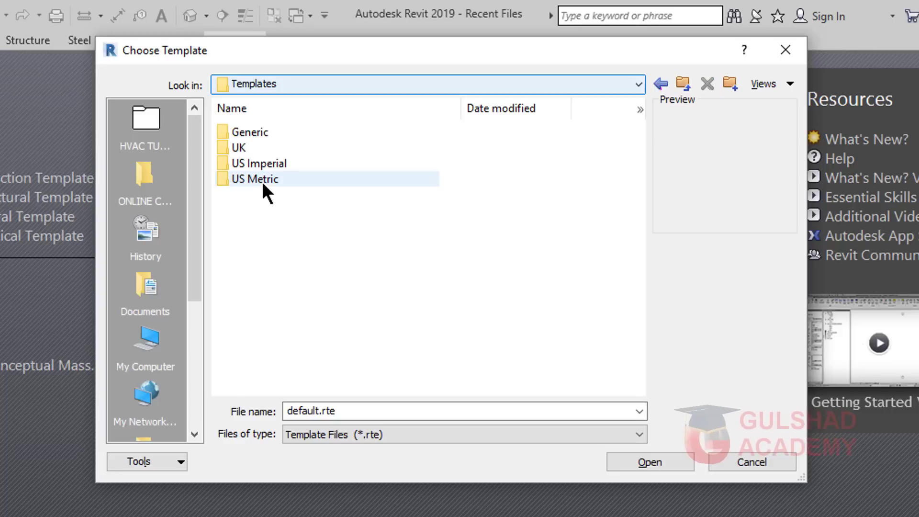
pyautogui.click(240, 164)
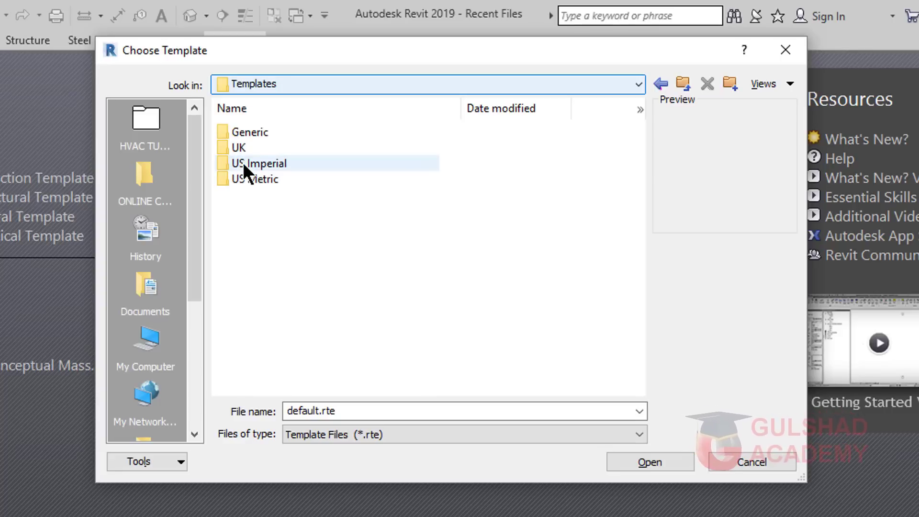
pyautogui.click(255, 181)
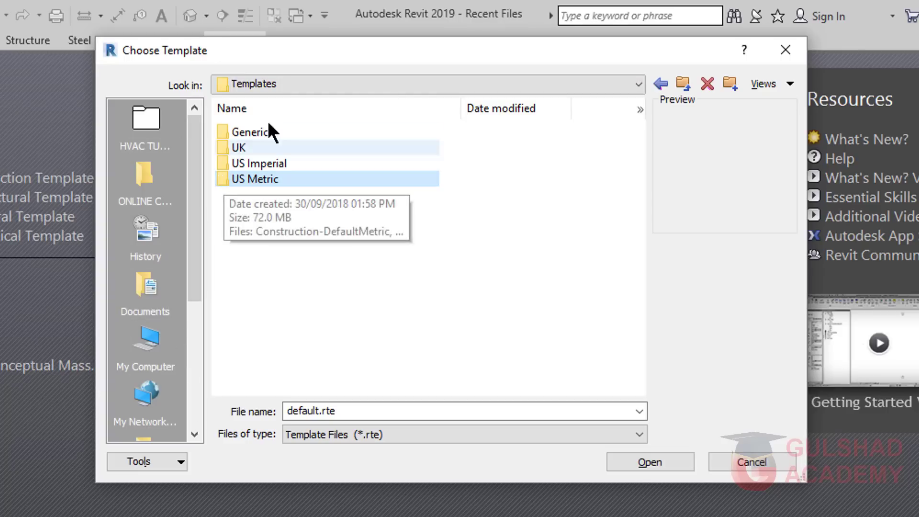
# Step: Reopen the template browser and select the US Imperial default template
pyautogui.click(765, 461)
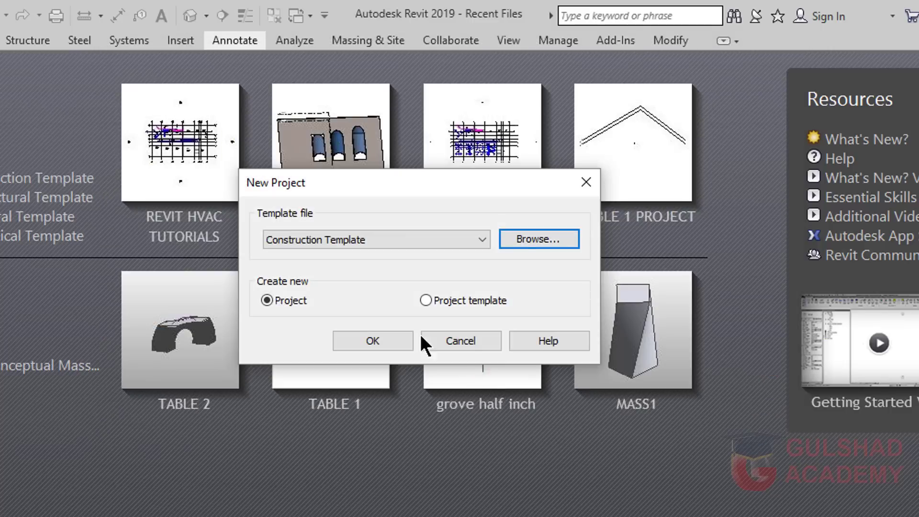
pyautogui.click(529, 238)
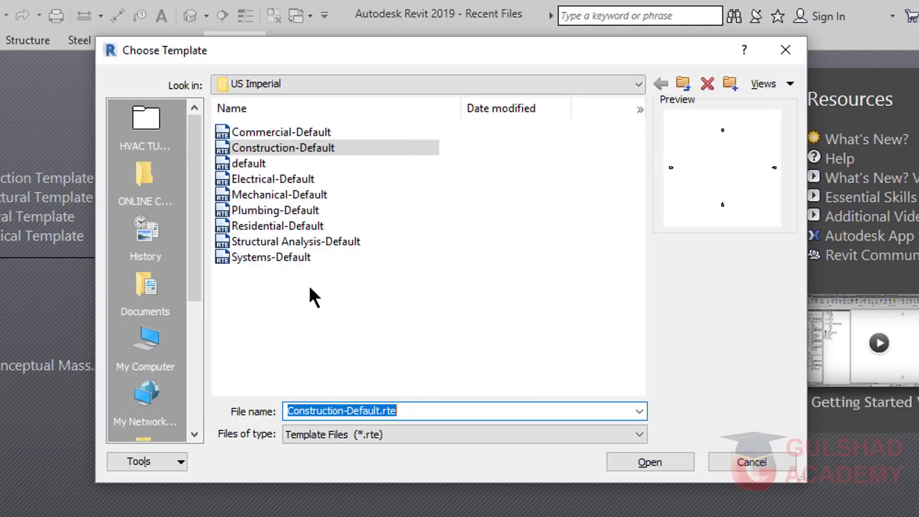
pyautogui.click(258, 165)
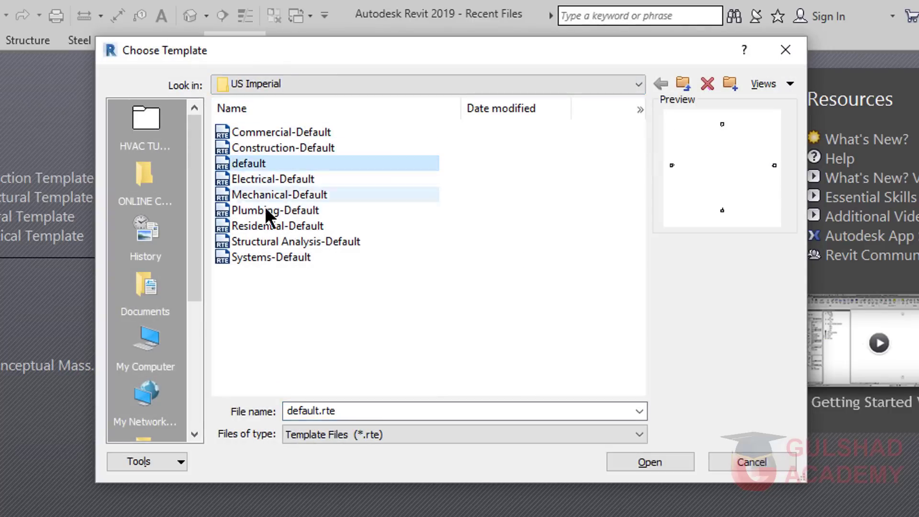
pyautogui.click(301, 308)
pyautogui.click(256, 162)
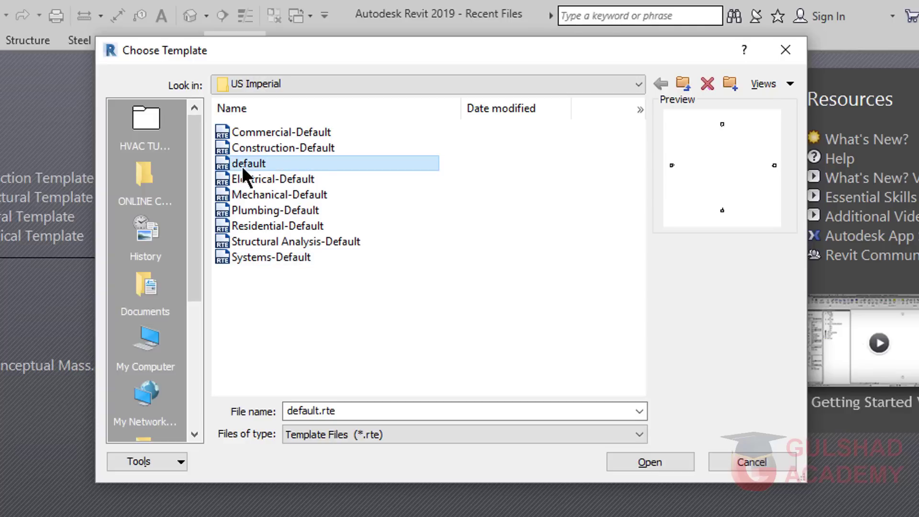
# Step: Compare with US Metric DefaultMetric, then choose US Imperial default.rte as the template
pyautogui.click(684, 83)
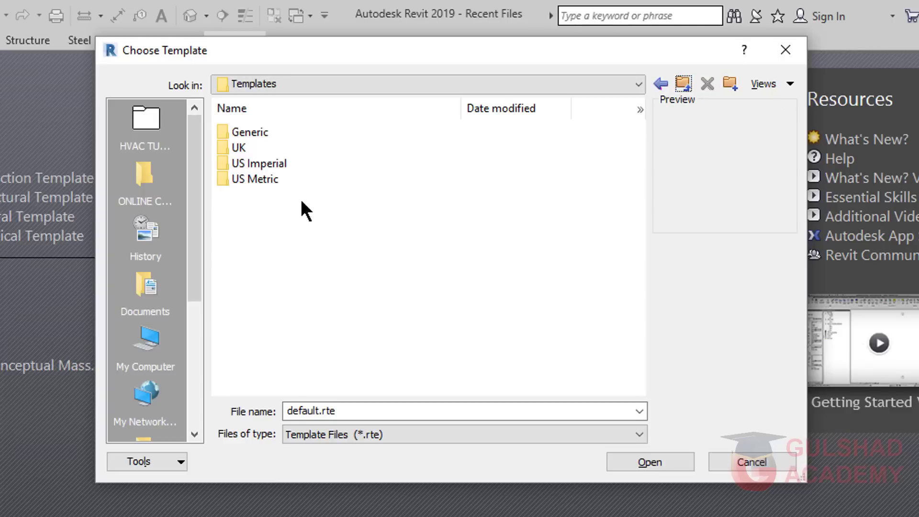
pyautogui.doubleClick(263, 179)
pyautogui.click(286, 163)
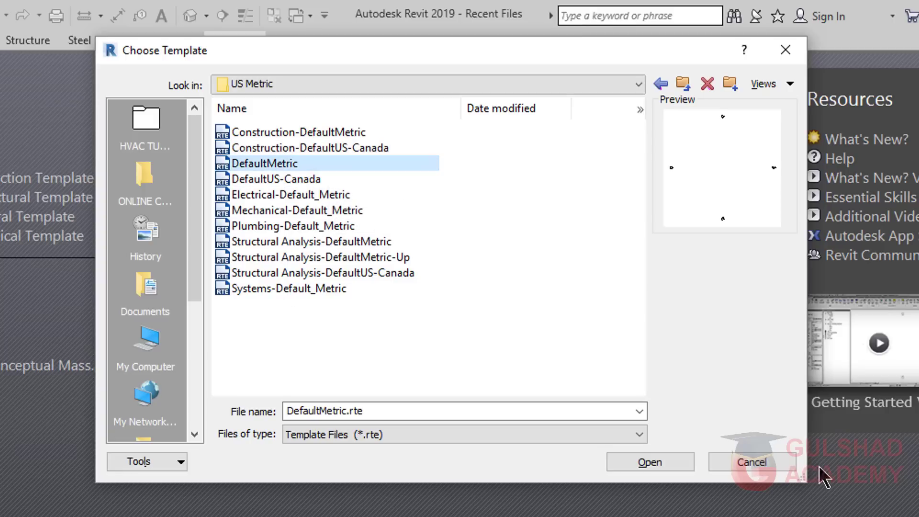
pyautogui.click(683, 84)
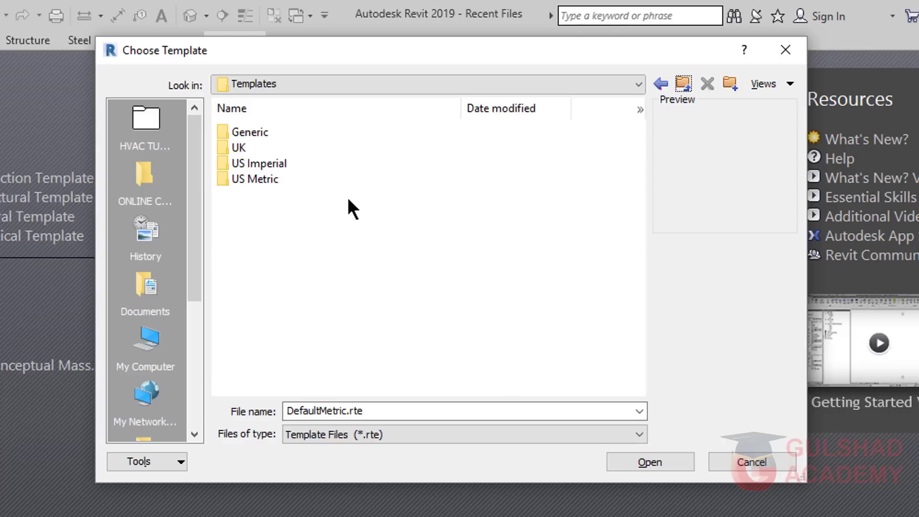
pyautogui.doubleClick(266, 160)
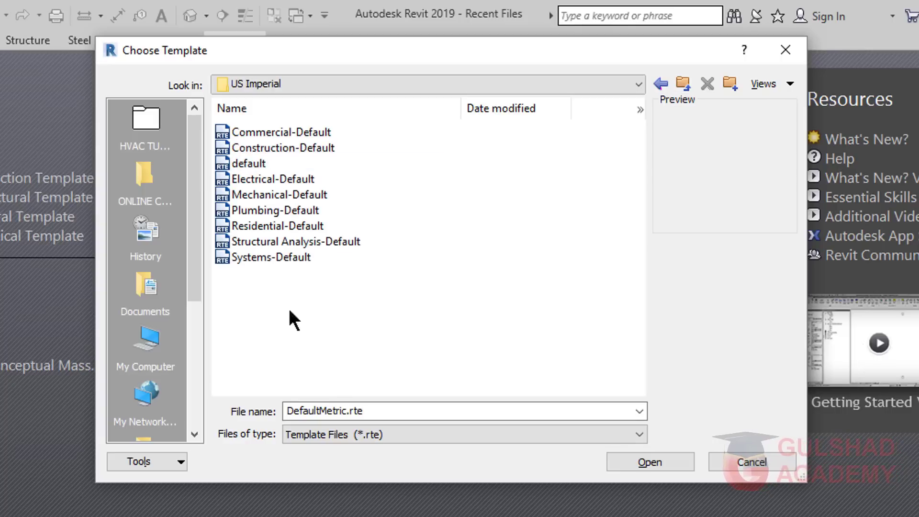
pyautogui.click(250, 164)
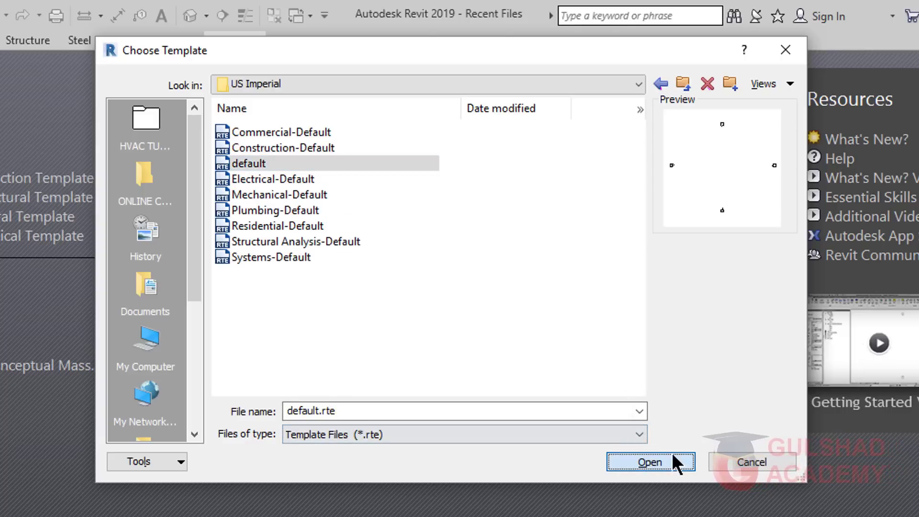
pyautogui.click(649, 462)
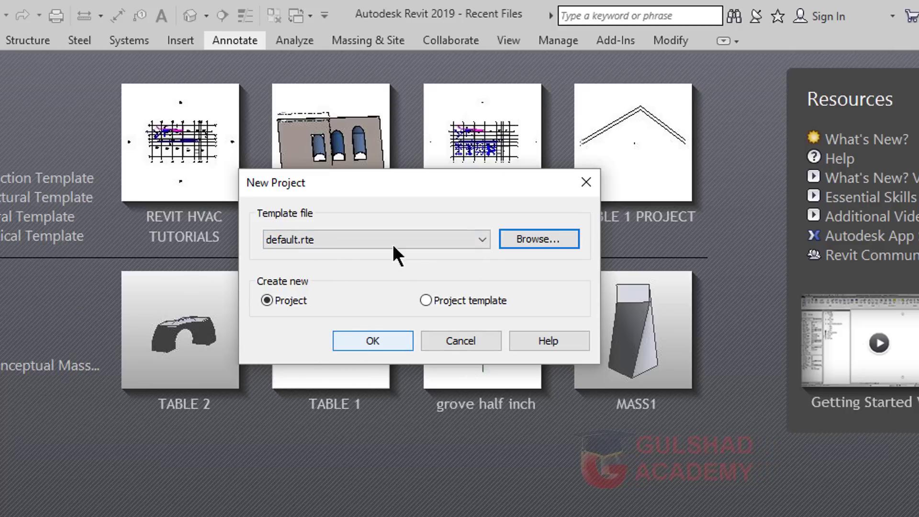
# Step: Create Project1 from the default.rte template, opening the Level 1 floor plan
pyautogui.click(374, 335)
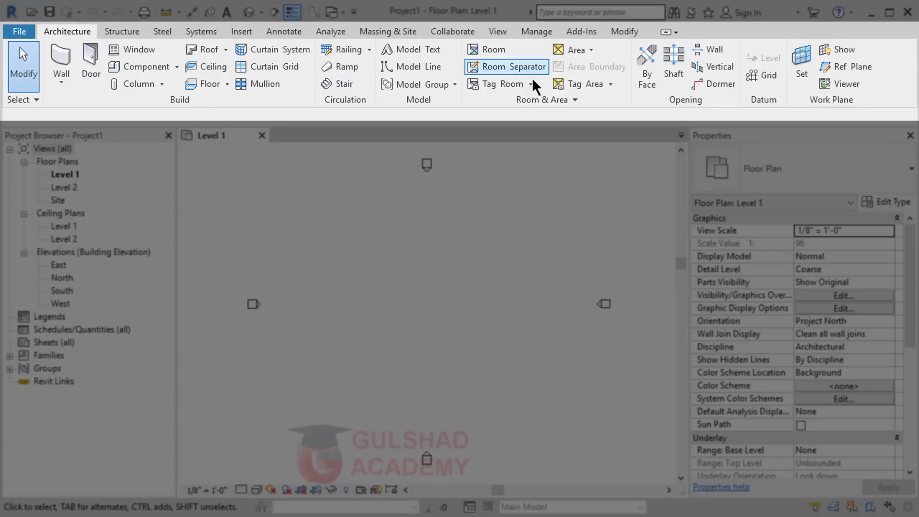
pyautogui.click(124, 32)
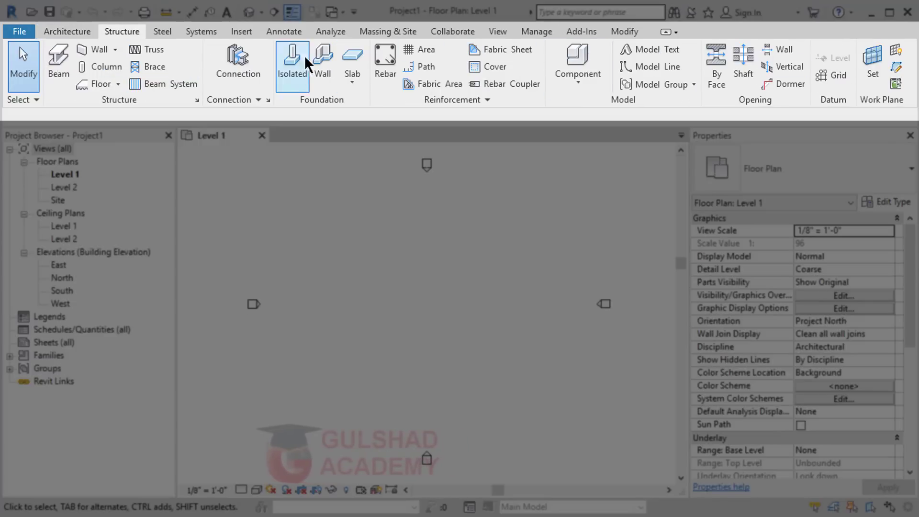
pyautogui.click(165, 32)
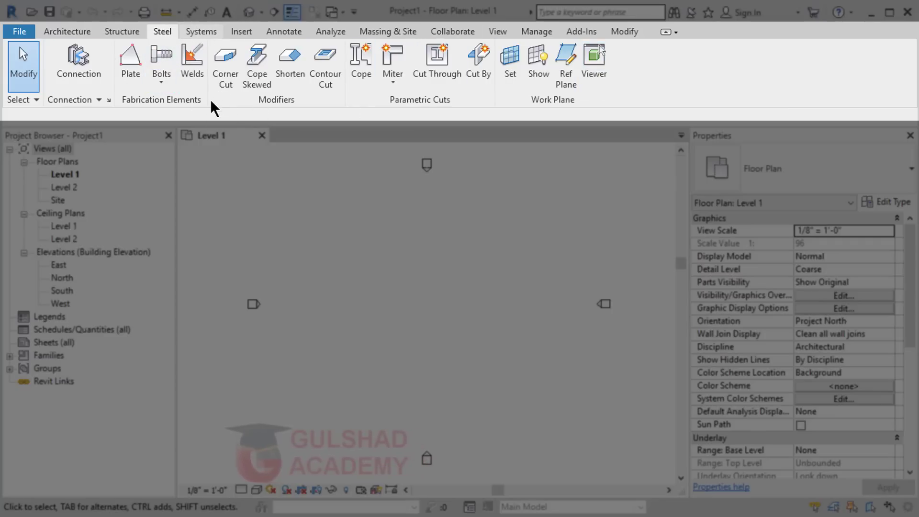
pyautogui.click(201, 31)
pyautogui.moveTo(700, 65)
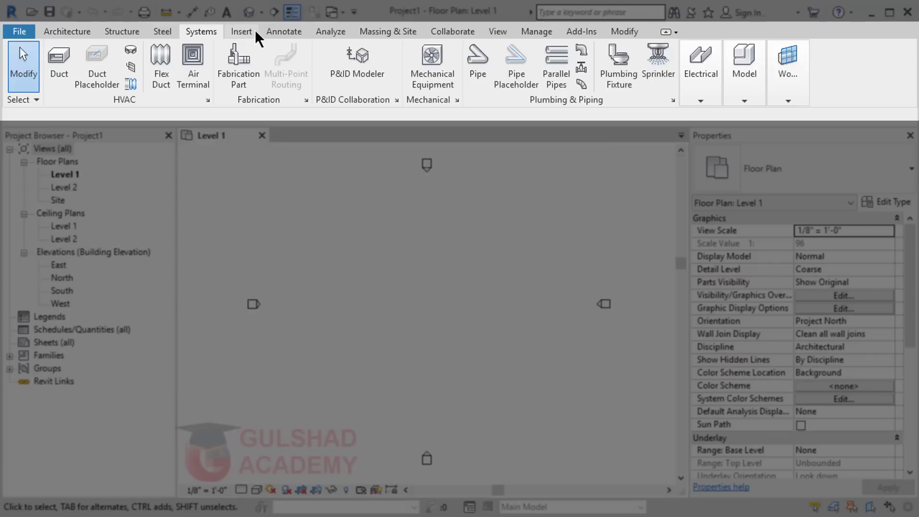
pyautogui.click(241, 31)
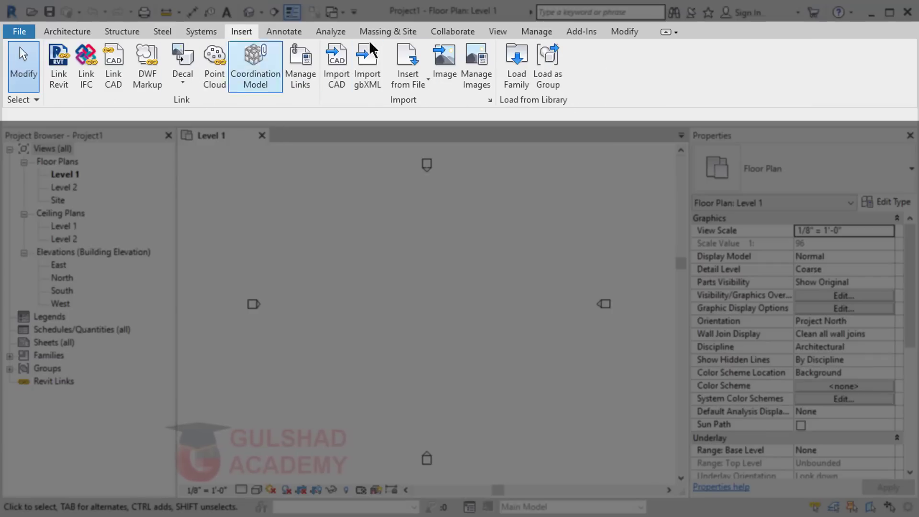
pyautogui.scroll(-8, 287, 28)
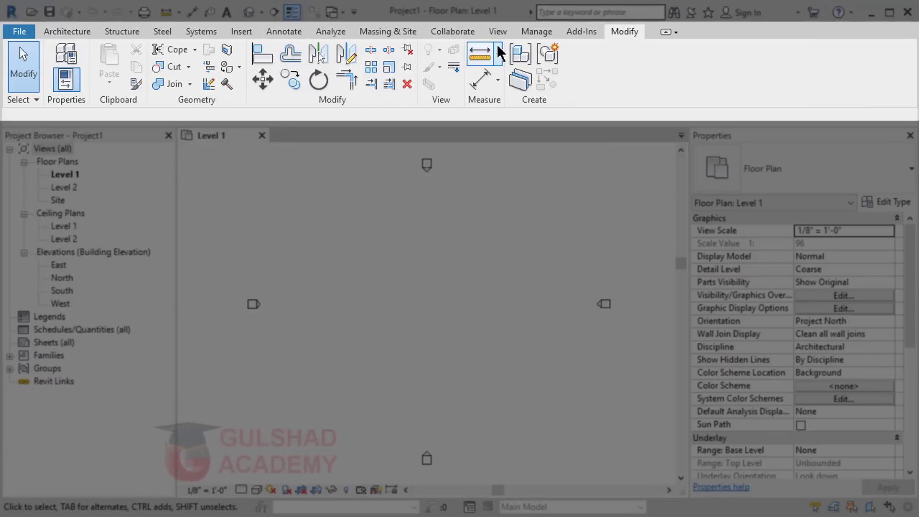
pyautogui.click(531, 33)
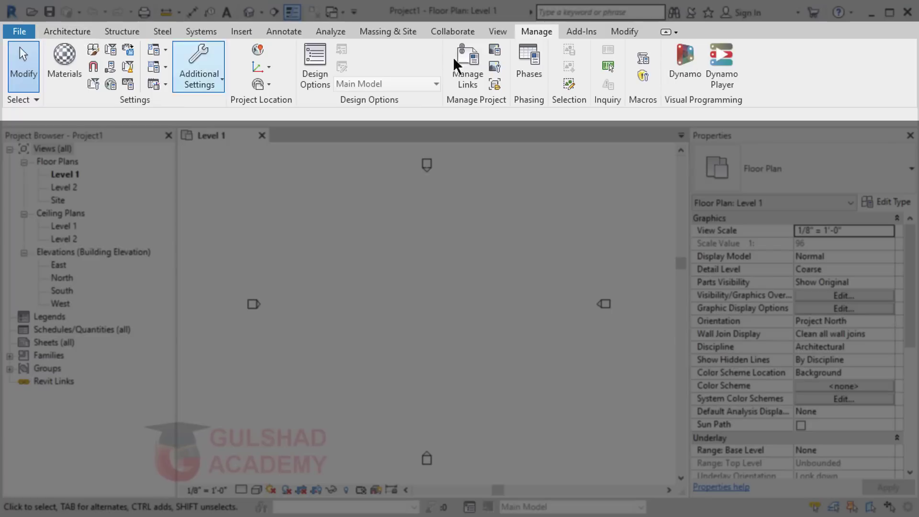
pyautogui.click(86, 32)
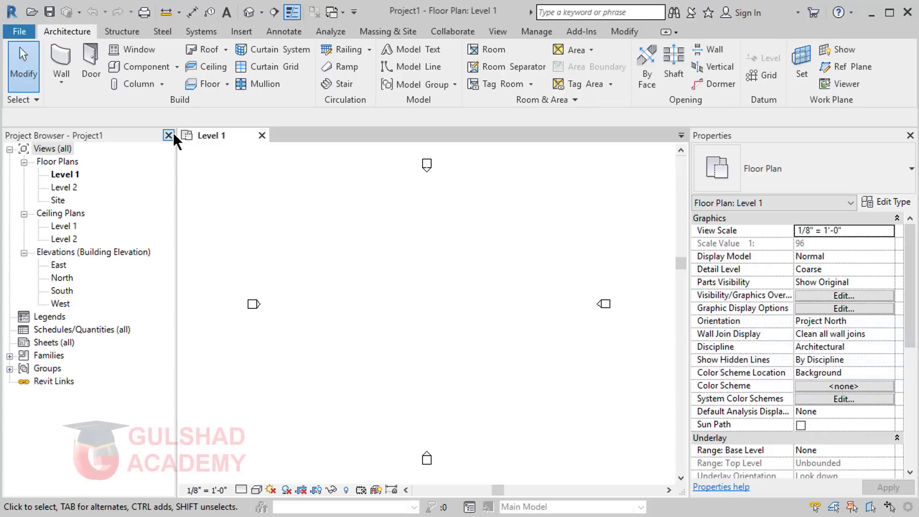
# Step: Undock the Properties and Project Browser palettes so they float over the plan
pyautogui.moveTo(746, 135); pyautogui.dragTo(330, 196)
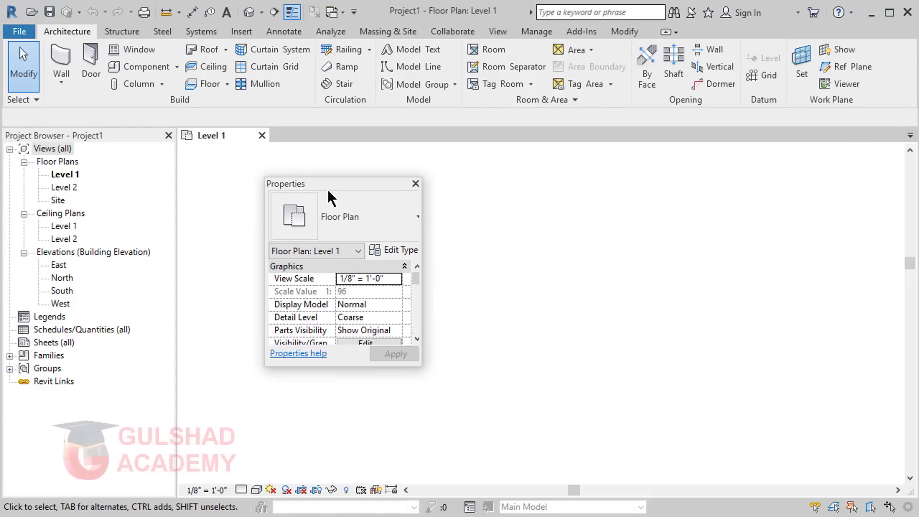
pyautogui.moveTo(395, 188); pyautogui.dragTo(597, 189)
pyautogui.moveTo(117, 137)
pyautogui.mouseDown()
pyautogui.moveTo(383, 165)
pyautogui.moveTo(225, 133)
pyautogui.moveTo(238, 158)
pyautogui.mouseUp()
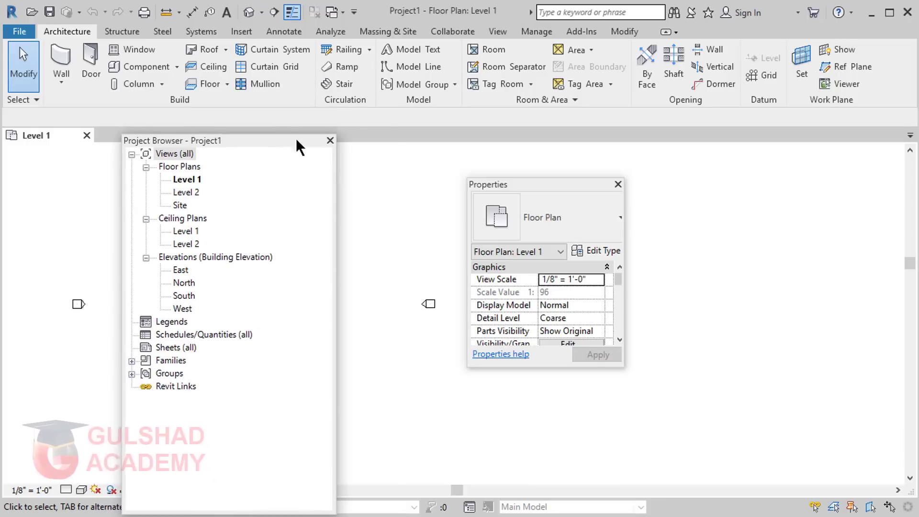
pyautogui.moveTo(297, 140); pyautogui.dragTo(365, 137)
# Step: Close both floating palettes and recenter the Level 1 plan view
pyautogui.click(617, 184)
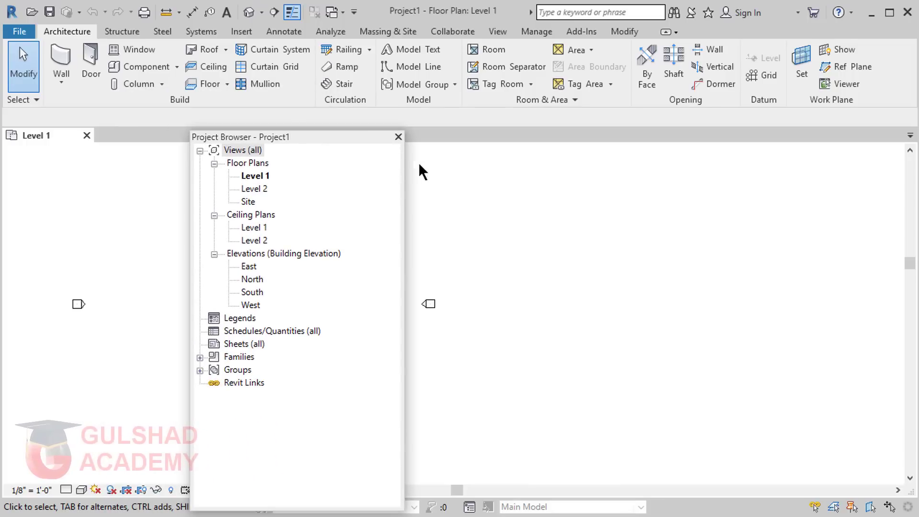
pyautogui.click(398, 137)
pyautogui.moveTo(314, 234); pyautogui.dragTo(475, 235, button='middle')
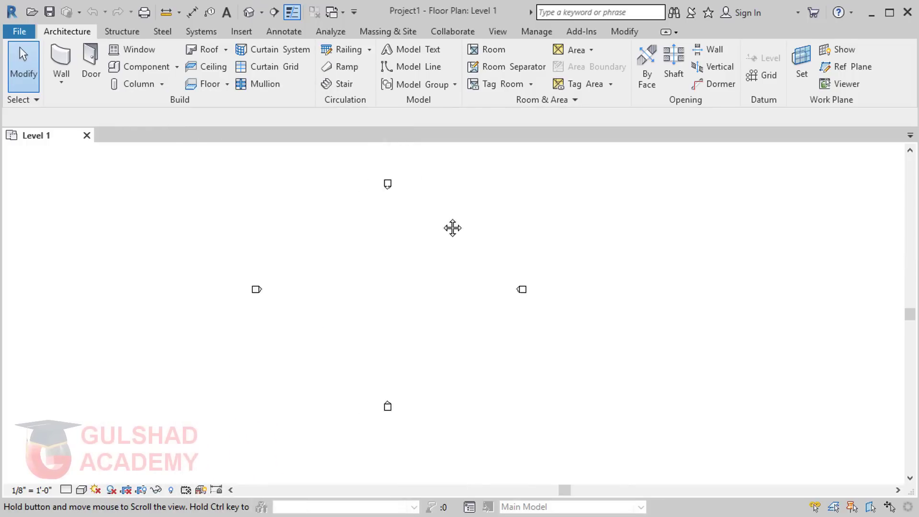
pyautogui.scroll(-2, 369, 242)
pyautogui.scroll(-1, 369, 242)
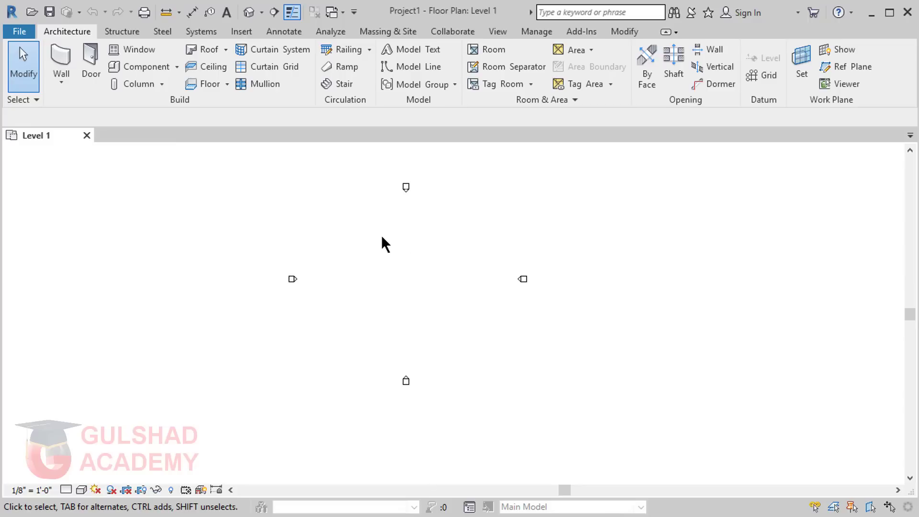
# Step: Reopen the Properties palette and dock it along the right side
pyautogui.scroll(1, 358, 220)
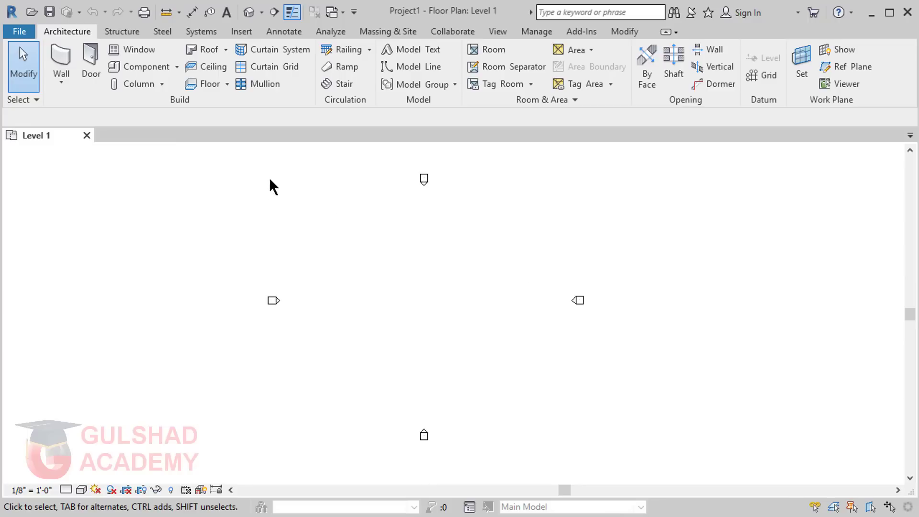
pyautogui.rightClick(330, 187)
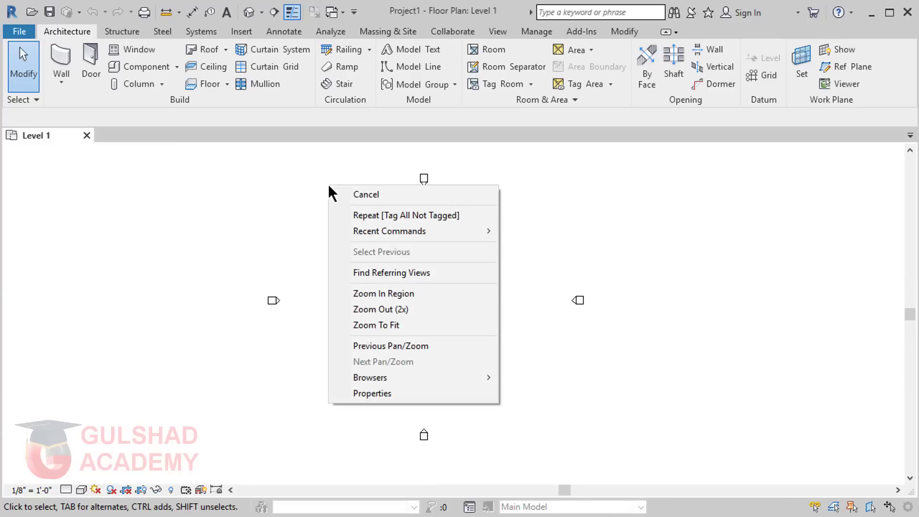
pyautogui.click(395, 394)
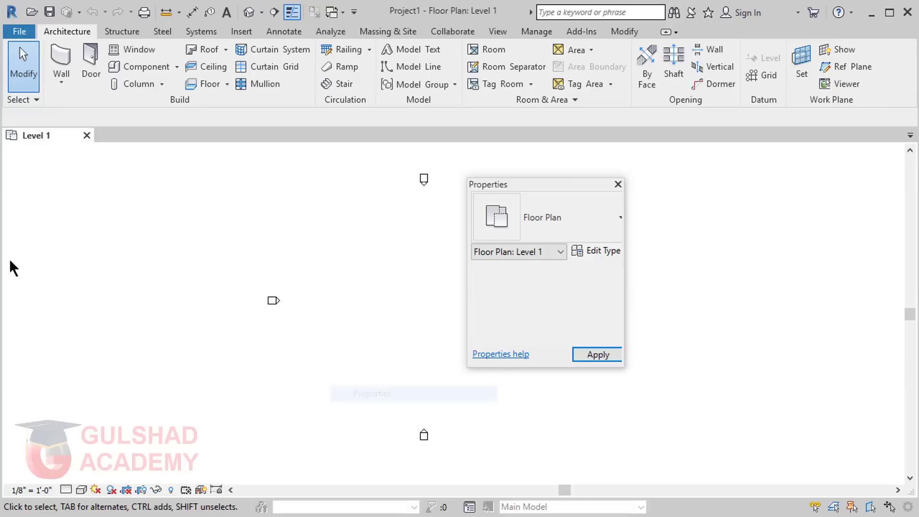
pyautogui.moveTo(557, 189); pyautogui.dragTo(16, 205)
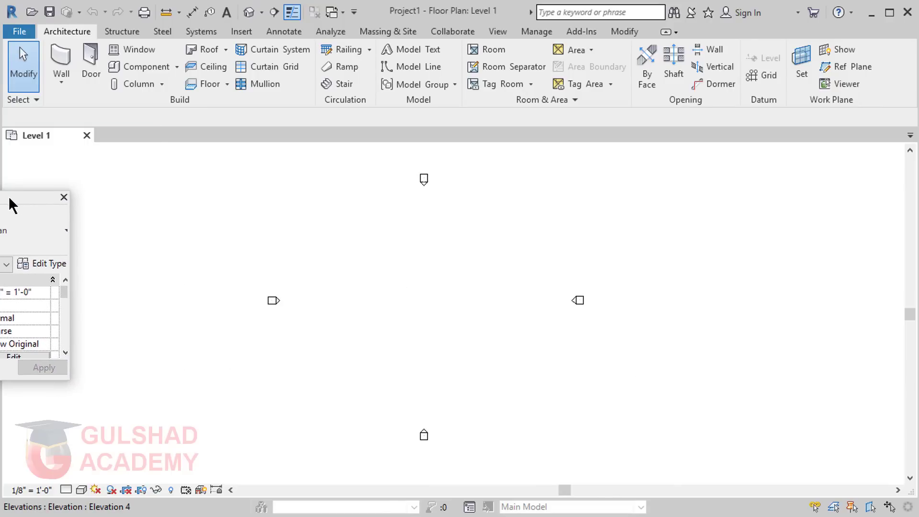
pyautogui.moveTo(16, 205); pyautogui.dragTo(8, 203)
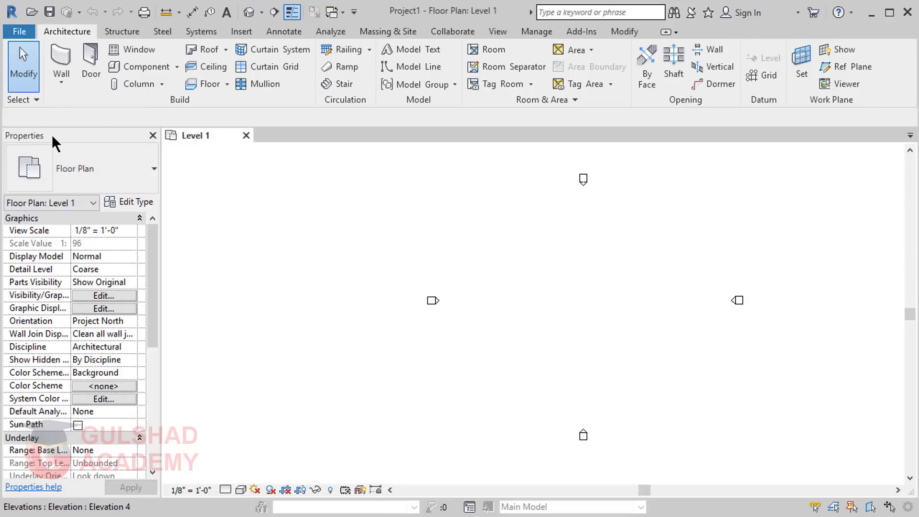
pyautogui.moveTo(51, 133); pyautogui.dragTo(901, 213)
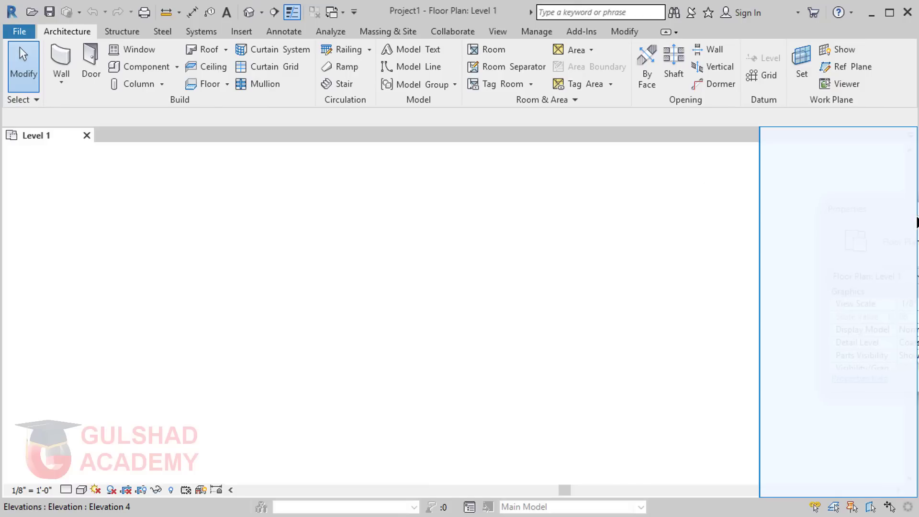
pyautogui.moveTo(901, 213); pyautogui.dragTo(915, 223)
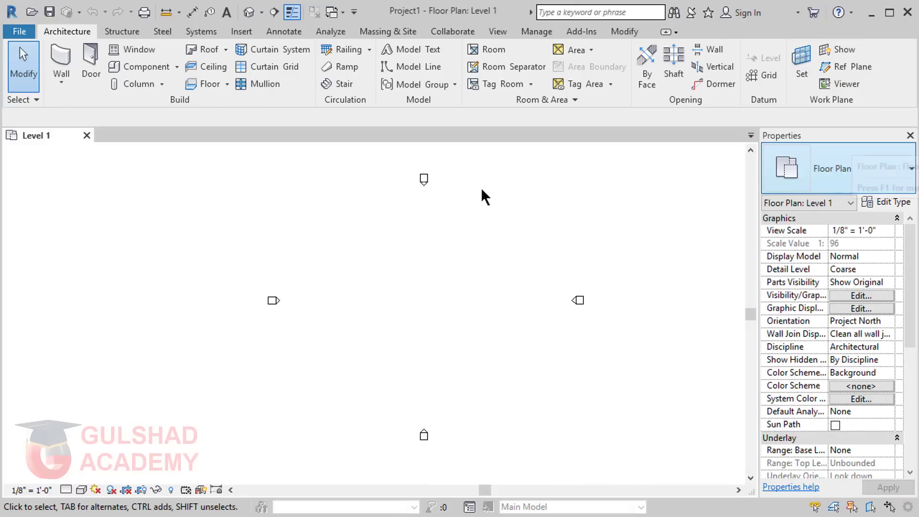
# Step: Reopen the Project Browser and dock it along the left edge
pyautogui.rightClick(336, 220)
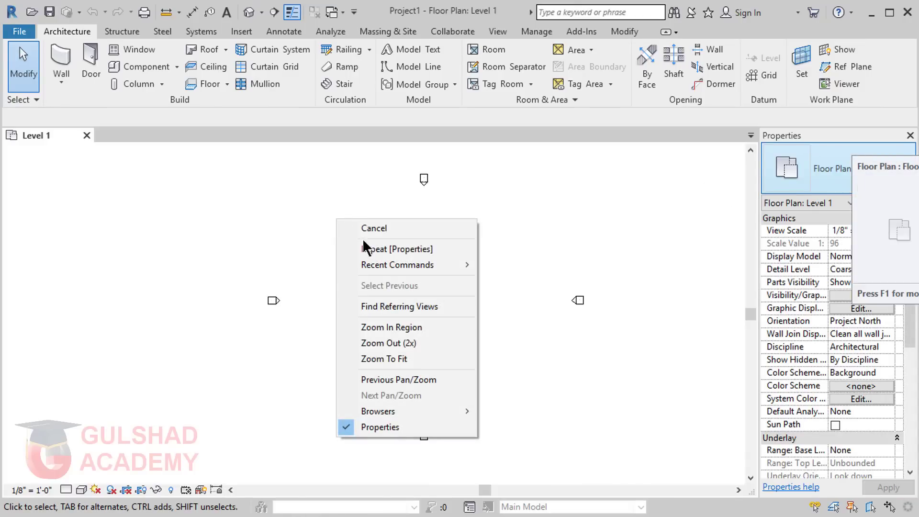
pyautogui.moveTo(402, 411)
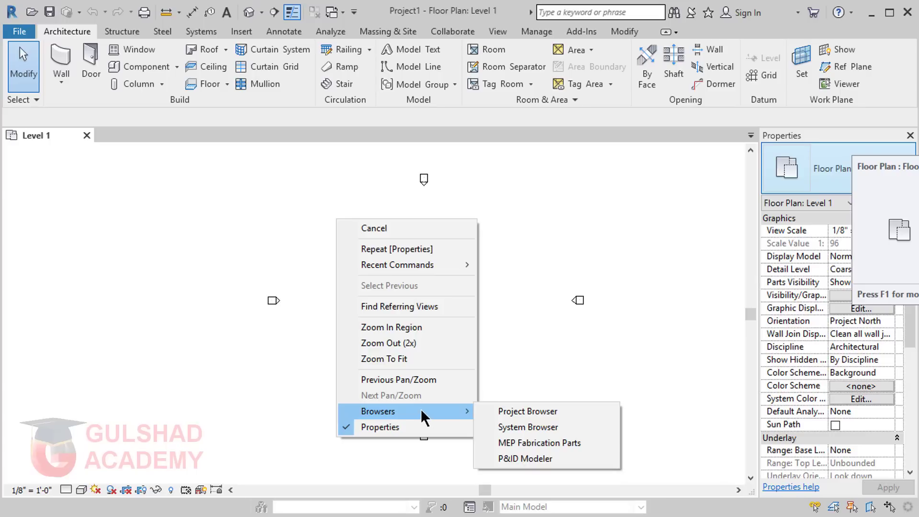
pyautogui.click(567, 412)
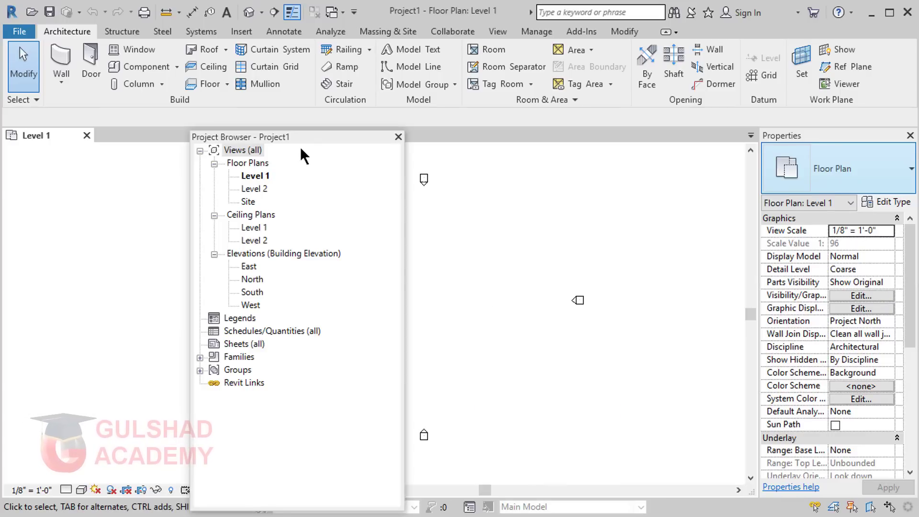
pyautogui.moveTo(325, 133); pyautogui.dragTo(7, 188)
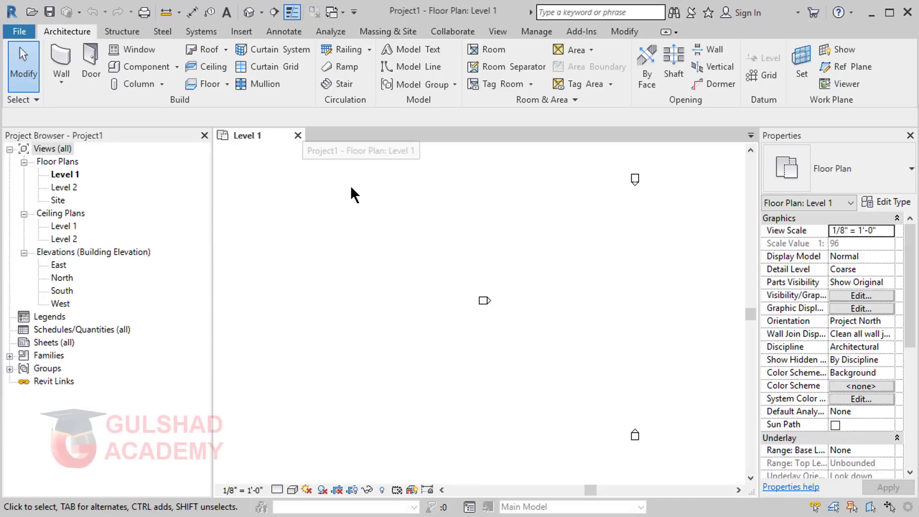
pyautogui.moveTo(663, 282); pyautogui.dragTo(483, 273, button='middle')
pyautogui.scroll(-1, 488, 262)
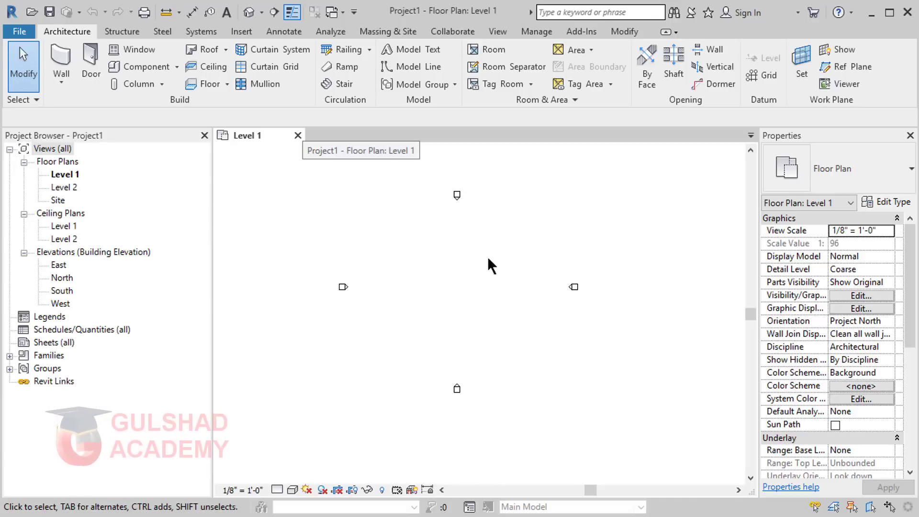
pyautogui.scroll(2, 458, 261)
pyautogui.scroll(-2, 463, 260)
pyautogui.scroll(3, 487, 265)
pyautogui.scroll(-3, 489, 265)
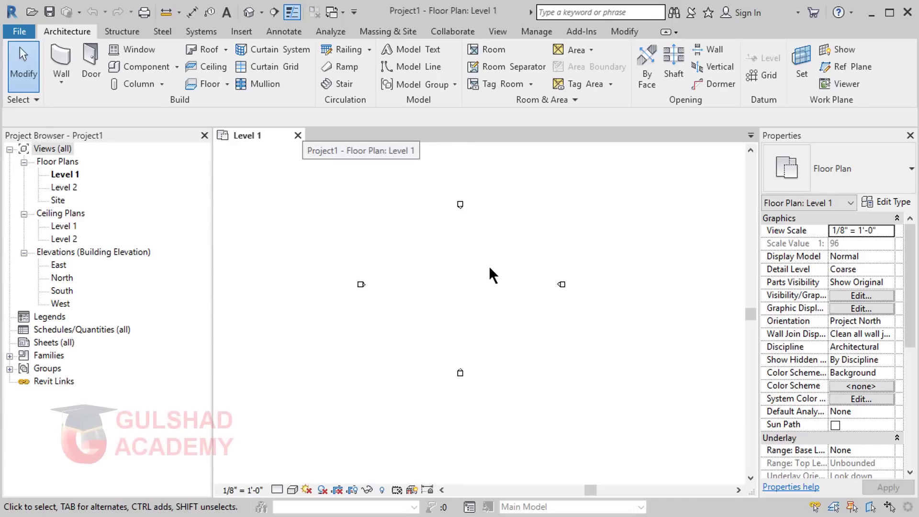
pyautogui.scroll(3, 487, 265)
pyautogui.scroll(-3, 487, 266)
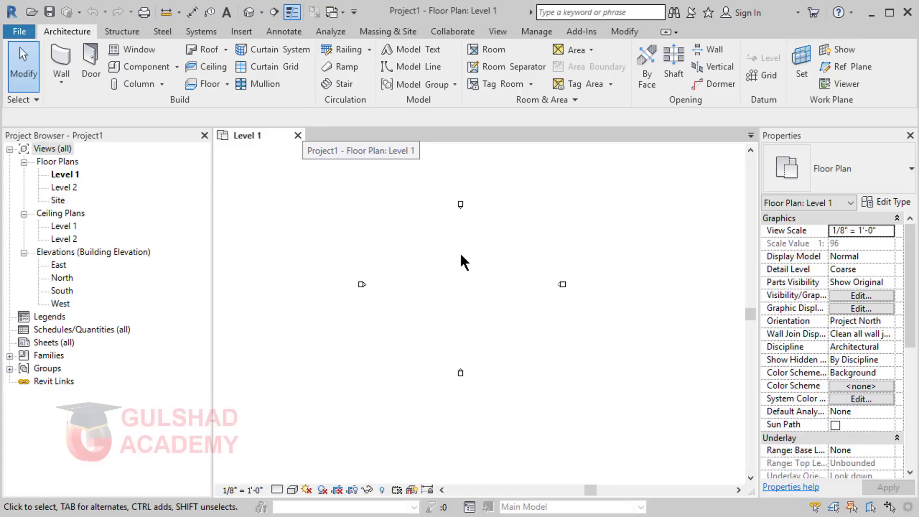
pyautogui.scroll(-1, 453, 287)
pyautogui.scroll(3, 451, 282)
pyautogui.scroll(2, 450, 278)
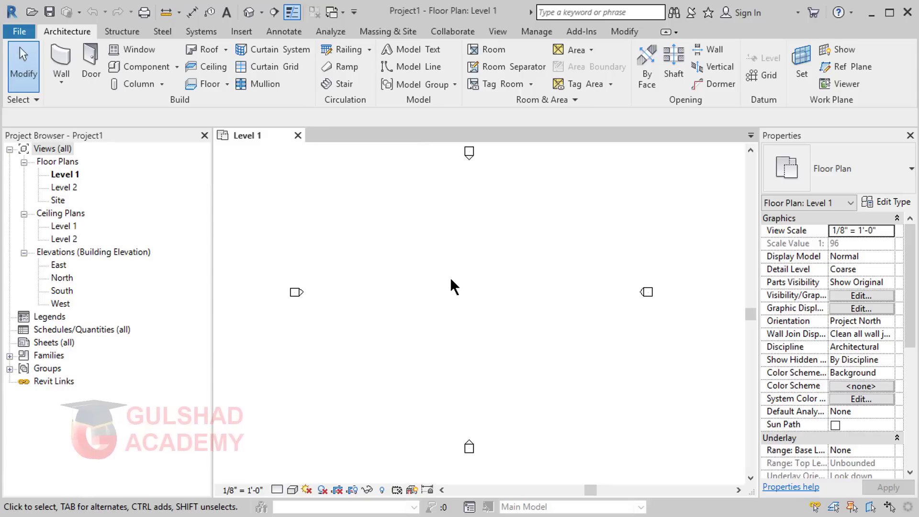
pyautogui.scroll(-2, 449, 277)
pyautogui.scroll(-2, 450, 276)
pyautogui.scroll(-1, 450, 276)
pyautogui.scroll(2, 449, 274)
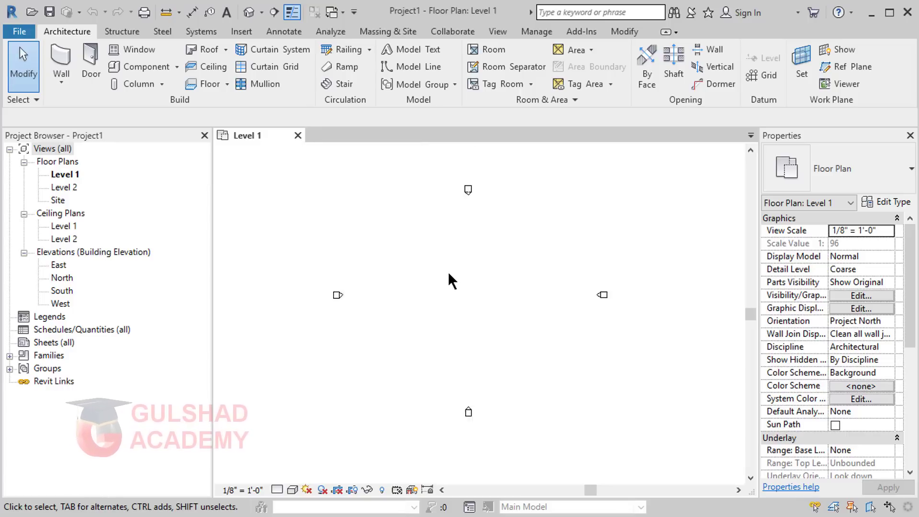
pyautogui.scroll(-2, 448, 270)
pyautogui.scroll(3, 450, 272)
pyautogui.scroll(-1, 451, 270)
pyautogui.scroll(1, 452, 270)
pyautogui.scroll(-2, 452, 270)
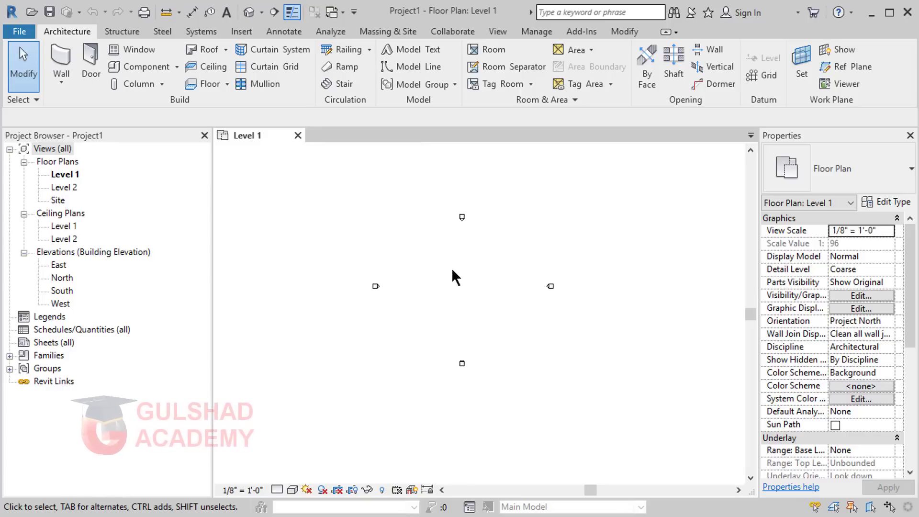
pyautogui.moveTo(457, 269)
pyautogui.mouseDown(button='middle')
pyautogui.moveTo(474, 323)
pyautogui.moveTo(455, 312)
pyautogui.moveTo(459, 268)
pyautogui.mouseUp(button='middle')
pyautogui.scroll(1, 455, 311)
pyautogui.scroll(1, 453, 308)
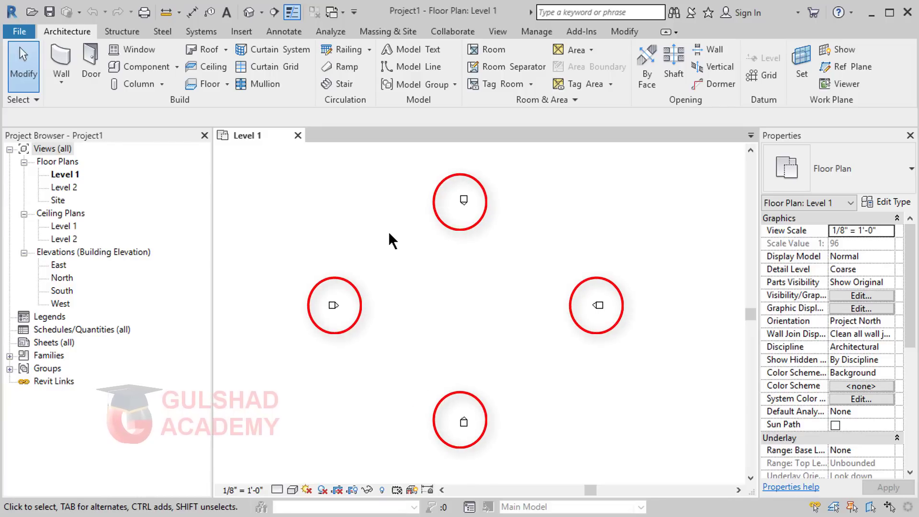
pyautogui.moveTo(389, 231); pyautogui.dragTo(549, 389)
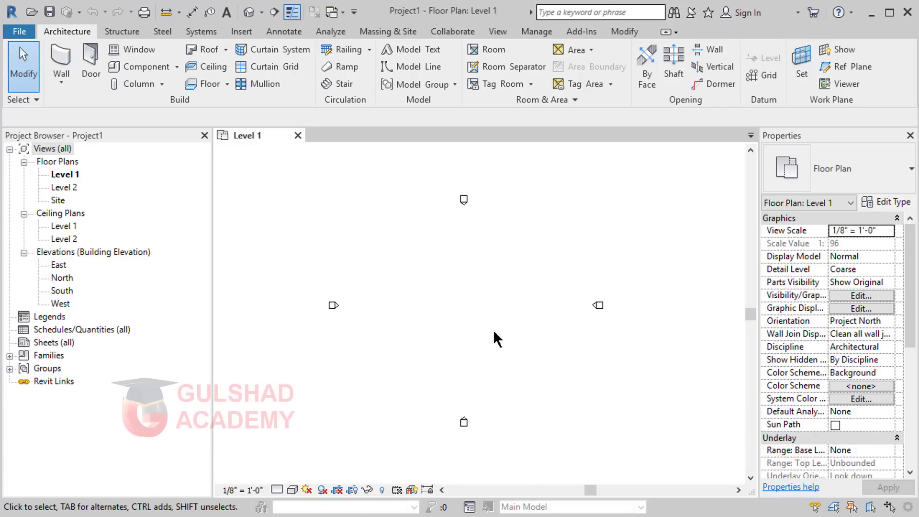
pyautogui.moveTo(493, 329); pyautogui.dragTo(536, 375)
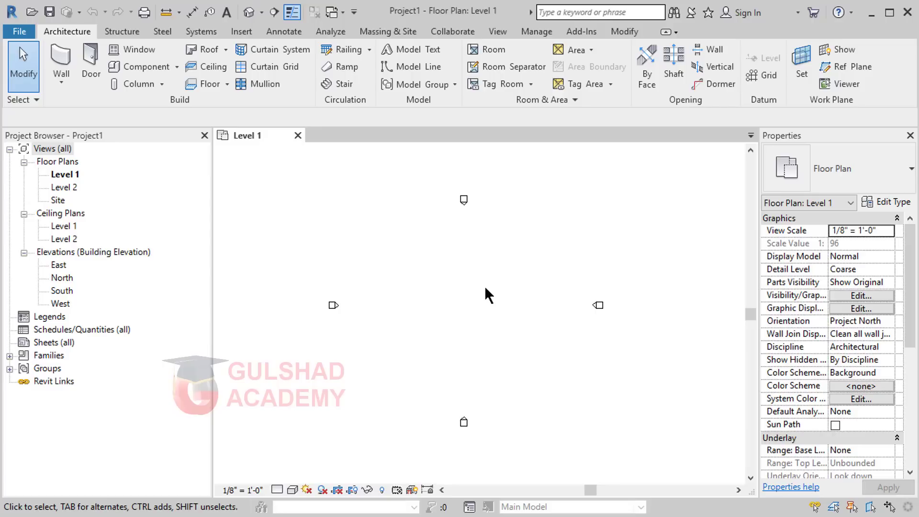
pyautogui.moveTo(559, 268); pyautogui.dragTo(601, 287, button='middle')
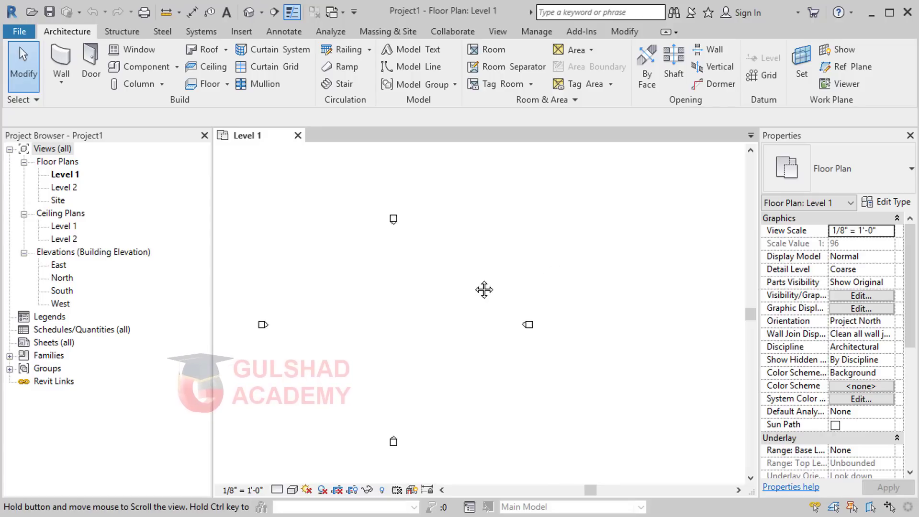
pyautogui.moveTo(669, 308); pyautogui.dragTo(621, 284, button='middle')
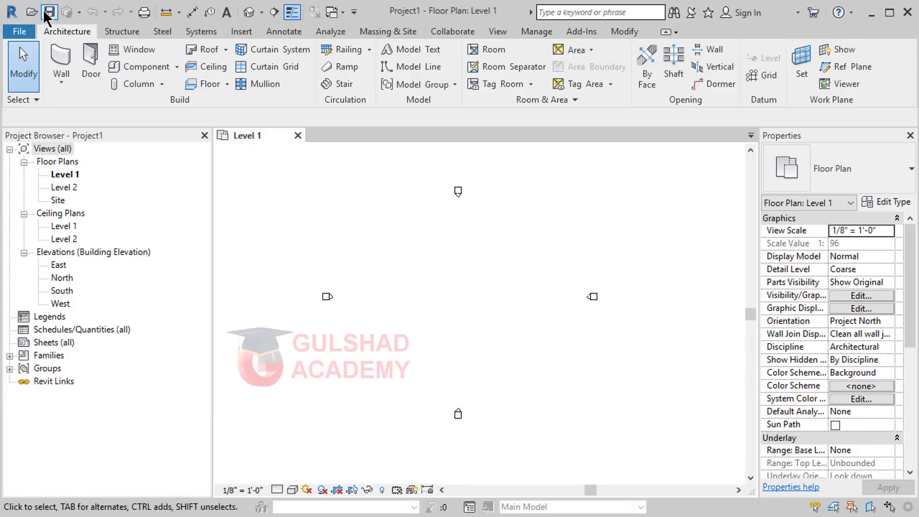
pyautogui.click(49, 12)
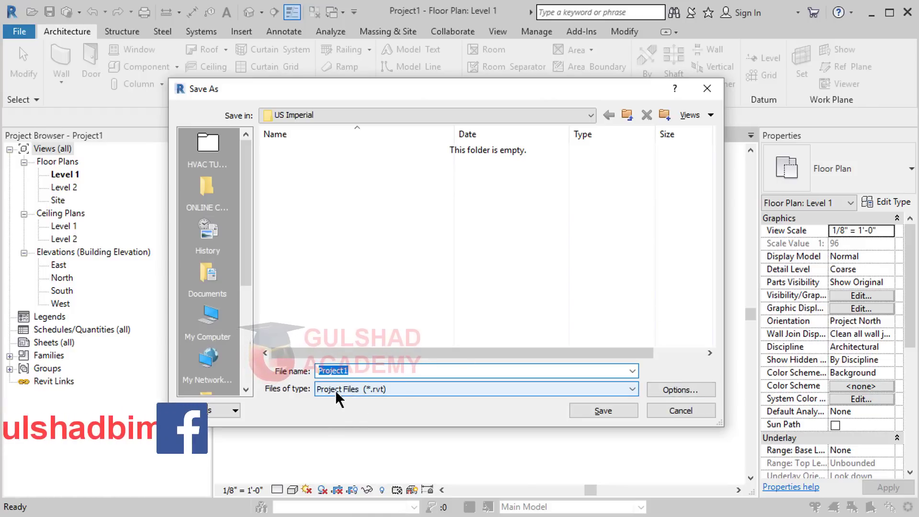
pyautogui.click(382, 393)
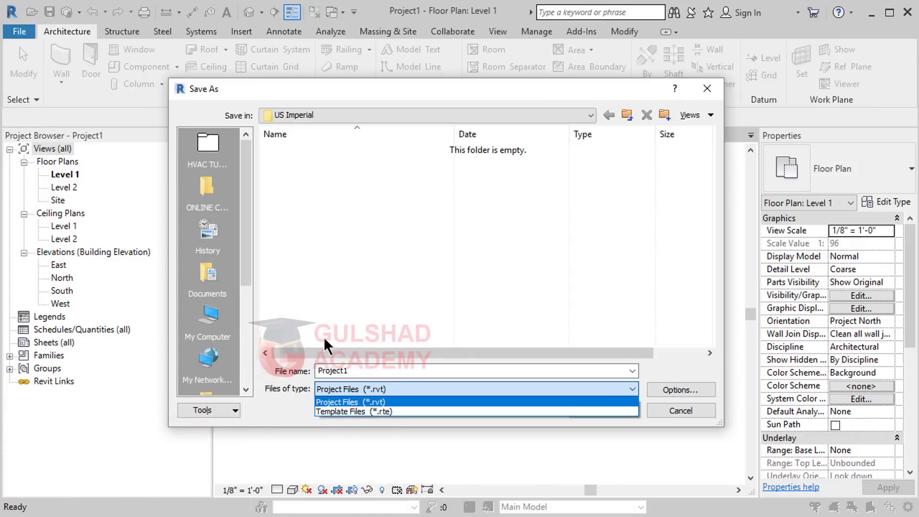
pyautogui.click(330, 402)
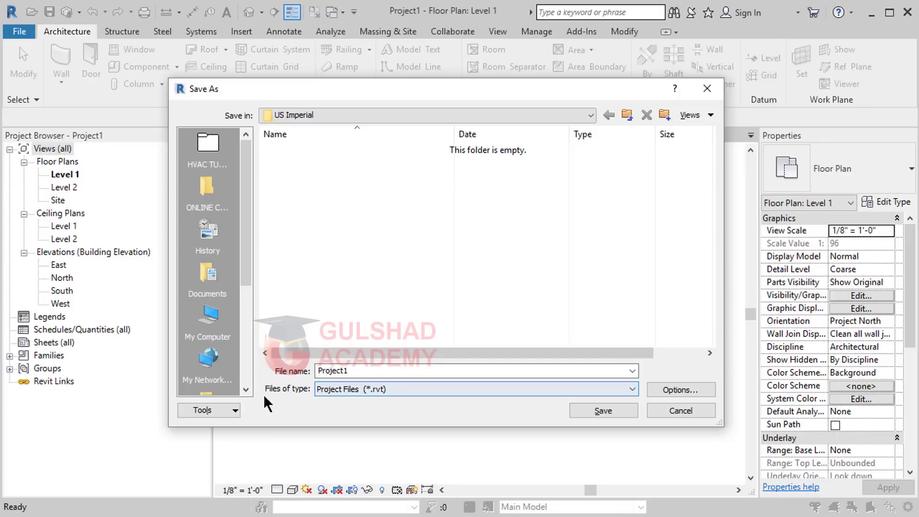
pyautogui.click(366, 391)
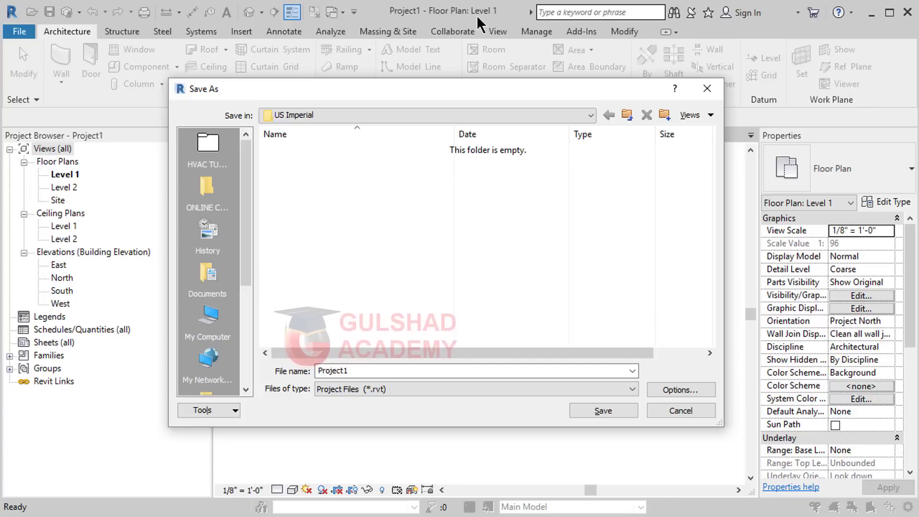
pyautogui.click(687, 409)
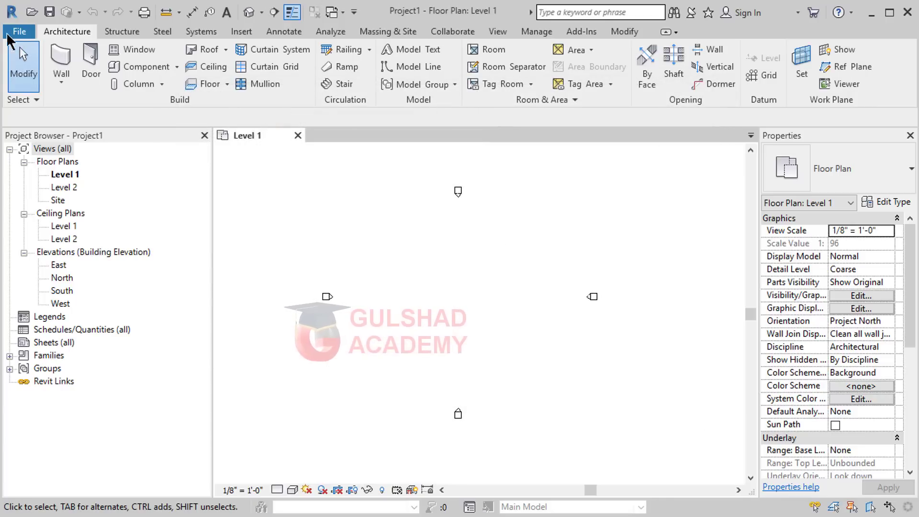
pyautogui.click(11, 12)
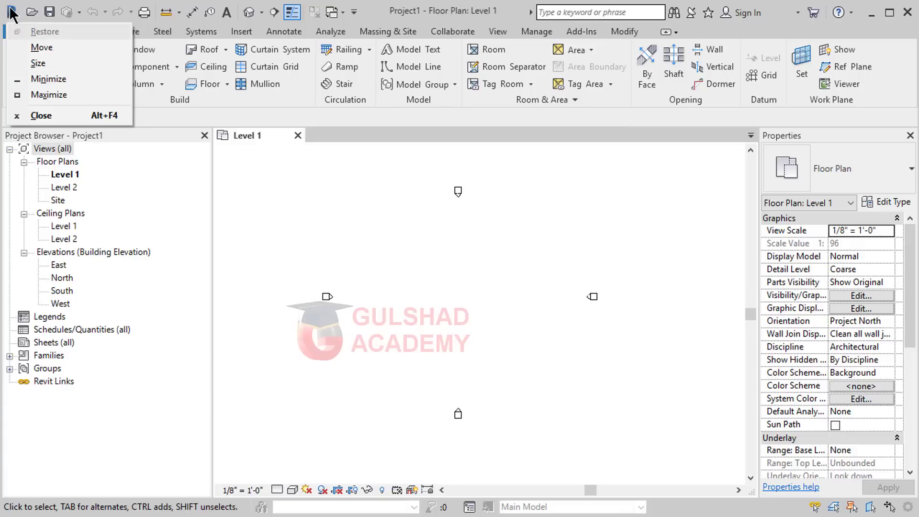
pyautogui.click(478, 7)
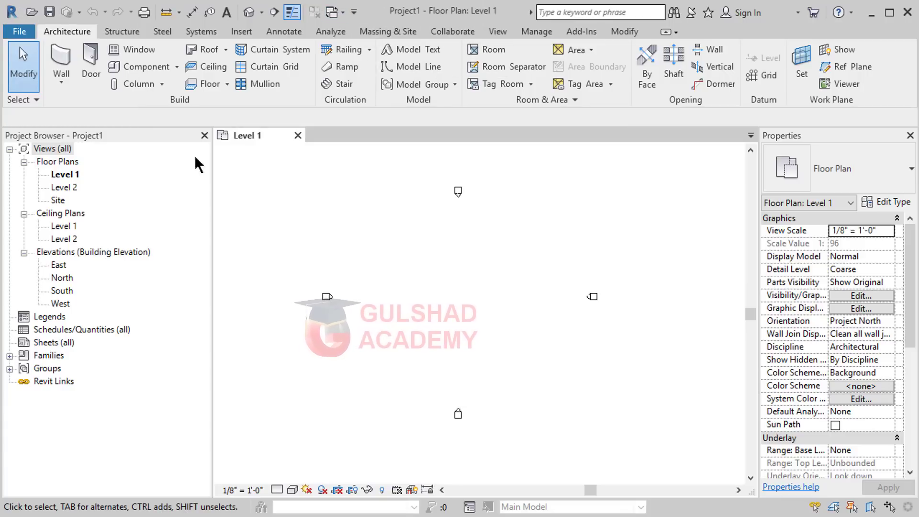
pyautogui.click(32, 11)
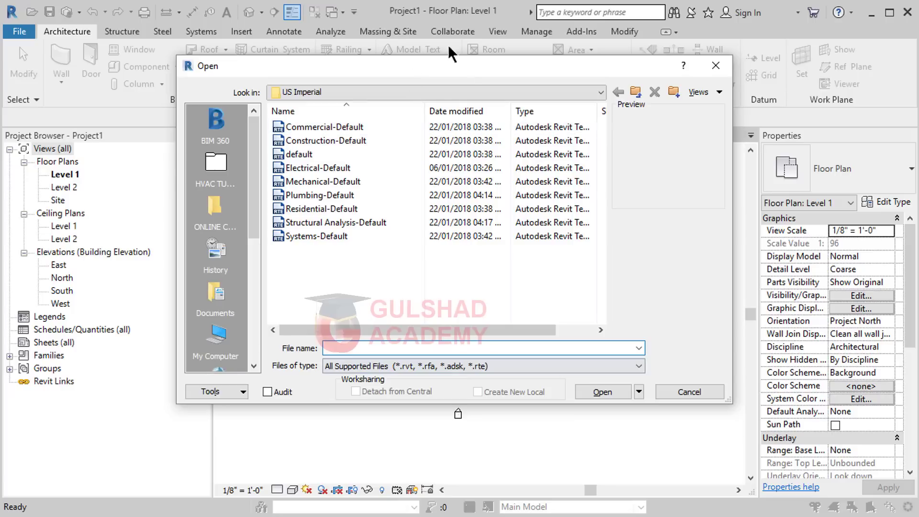
pyautogui.click(680, 393)
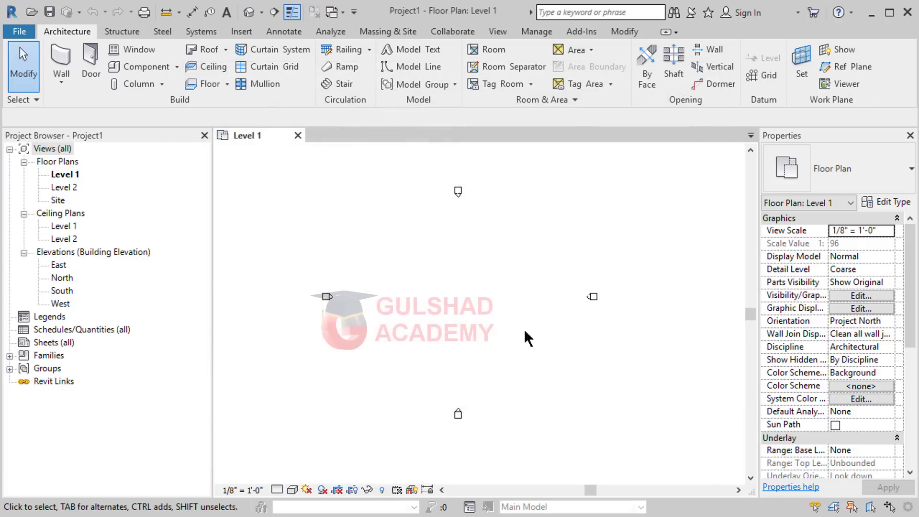
pyautogui.click(19, 31)
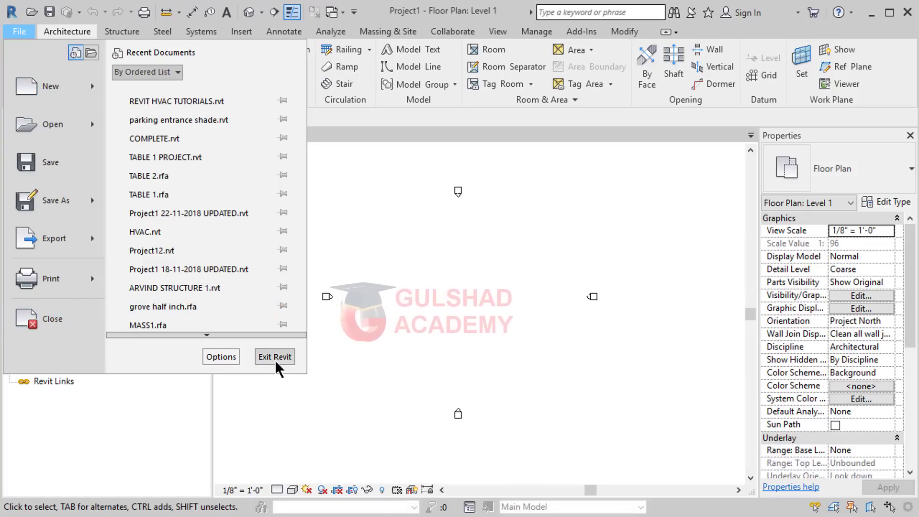
pyautogui.click(460, 300)
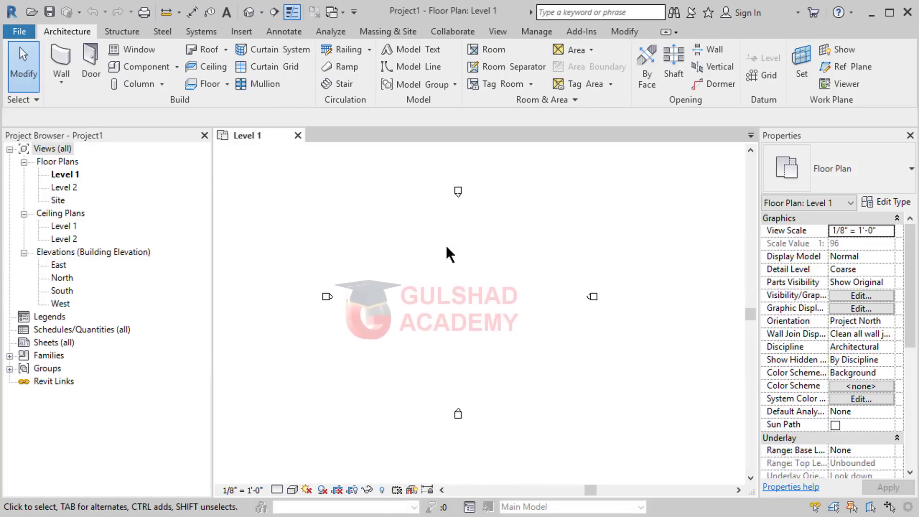